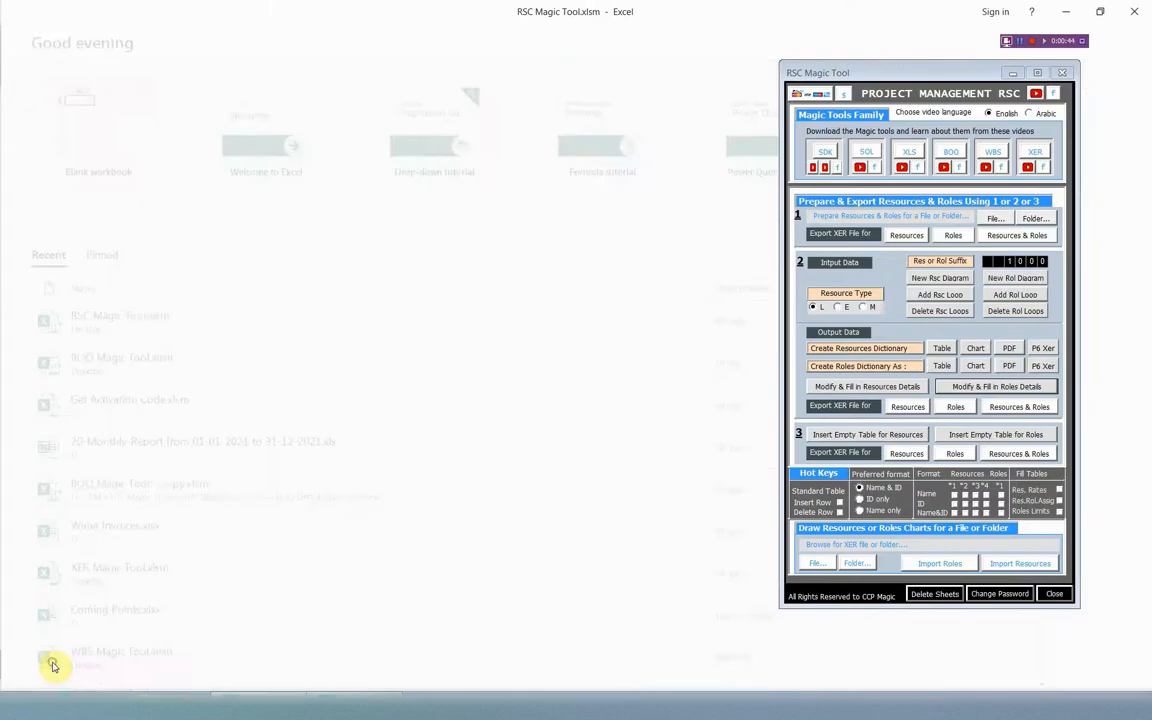
Review the Trust Center macro settings and accept them with all macros enabled and VBA project object model access trusted.
left_click(291, 336)
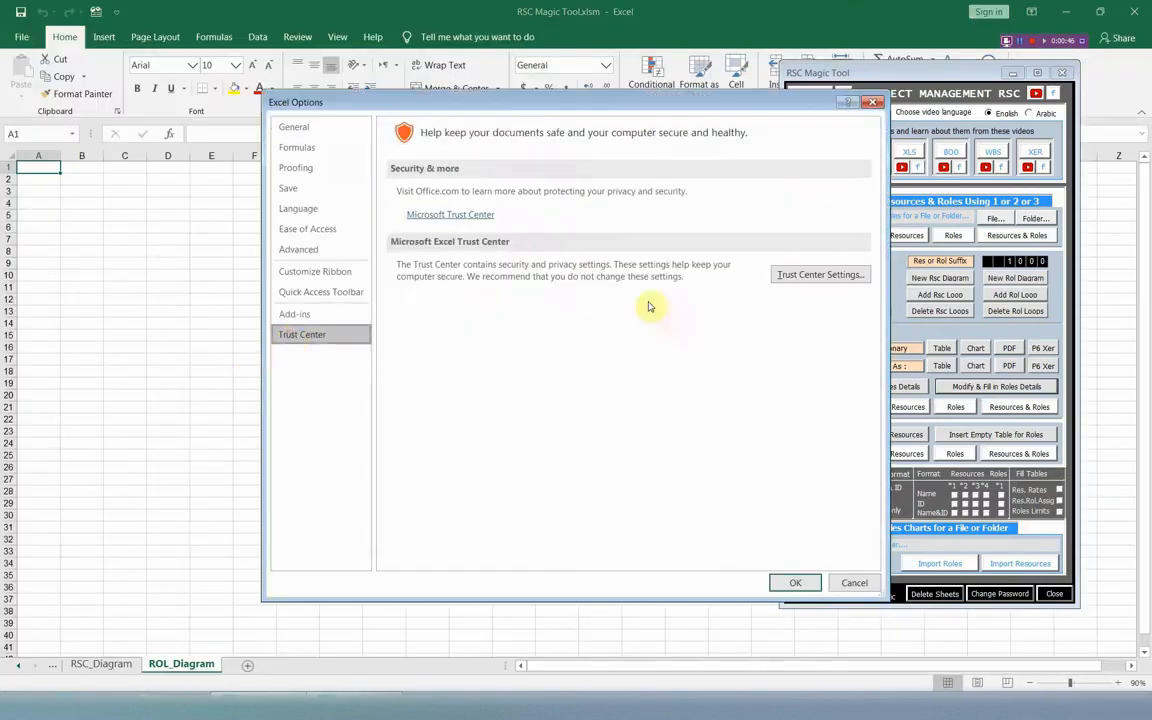
left_click(780, 272)
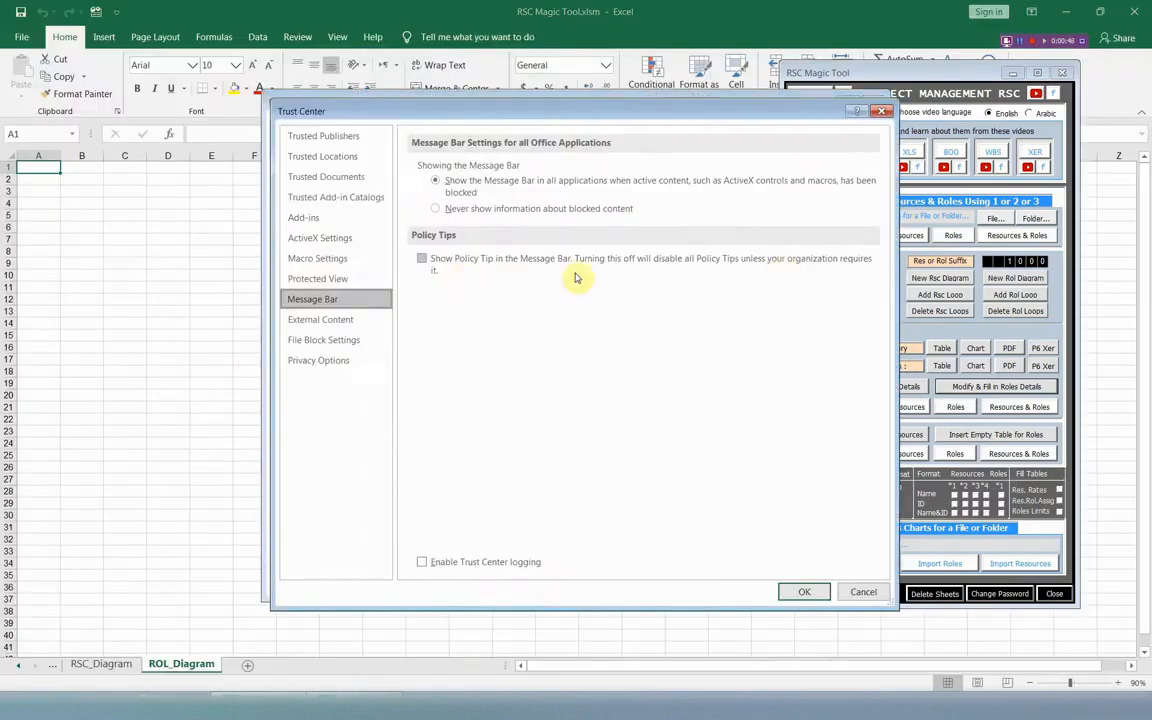
left_click(322, 258)
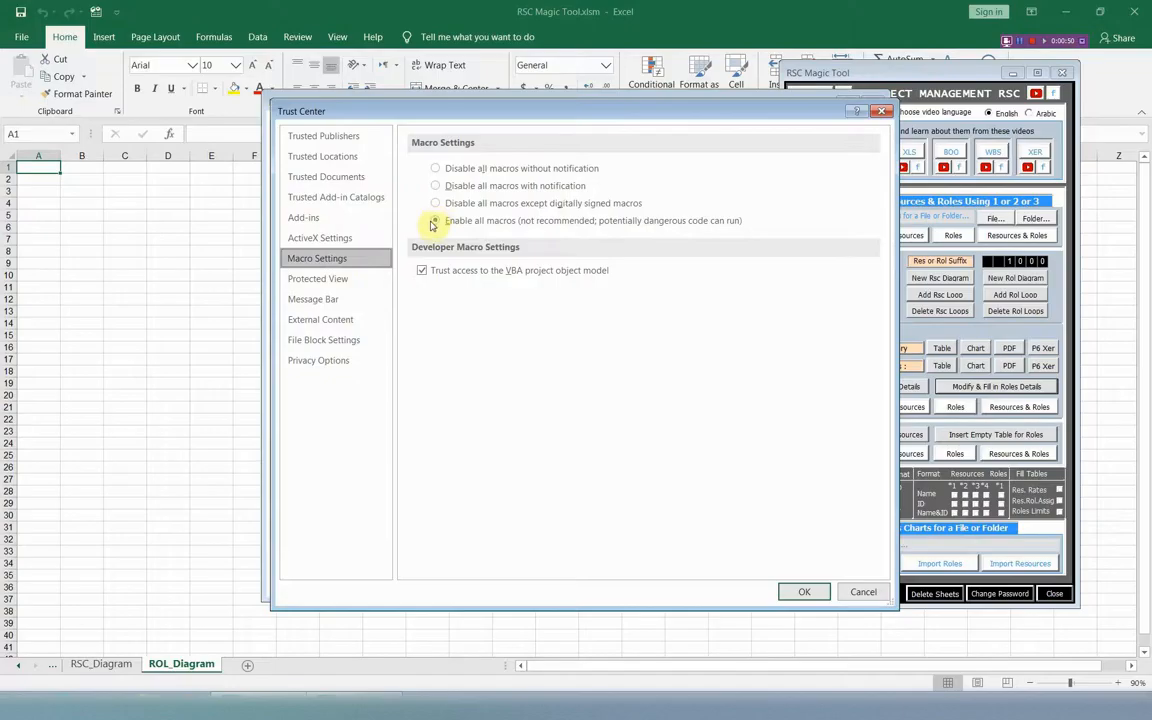
left_click(803, 588)
left_click(803, 586)
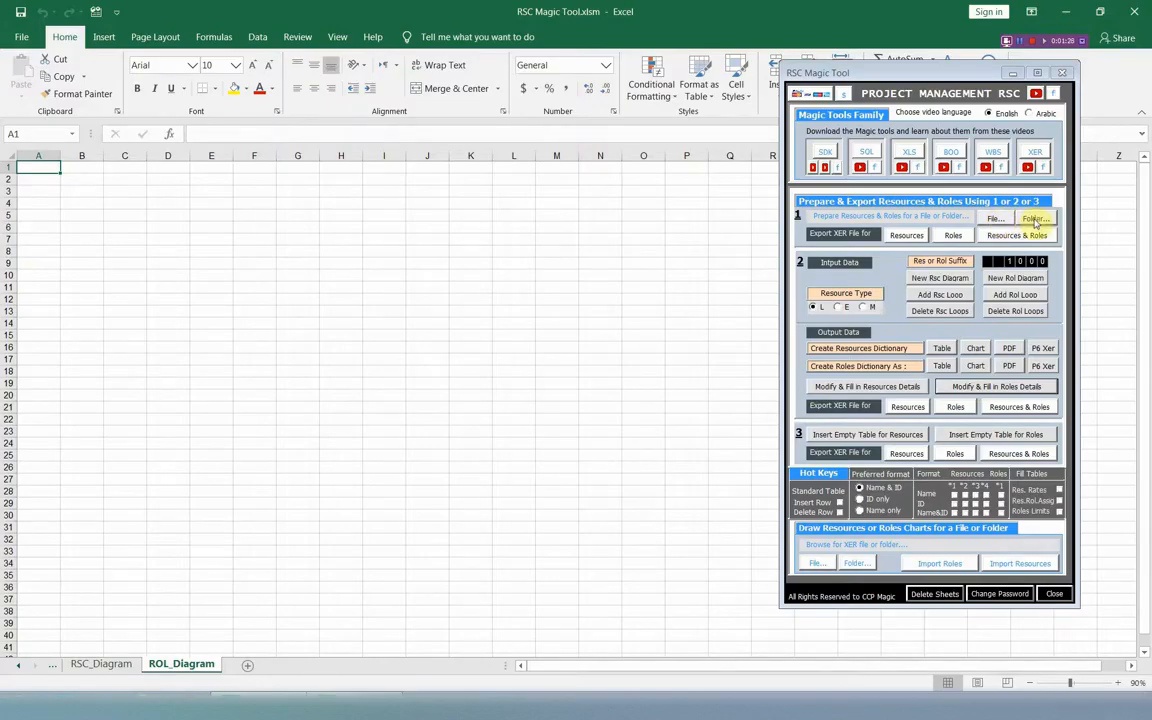
Load Oracle Samples.xer from the Documents library to prepare its resources and roles tables, acknowledging both notices.
left_click(991, 222)
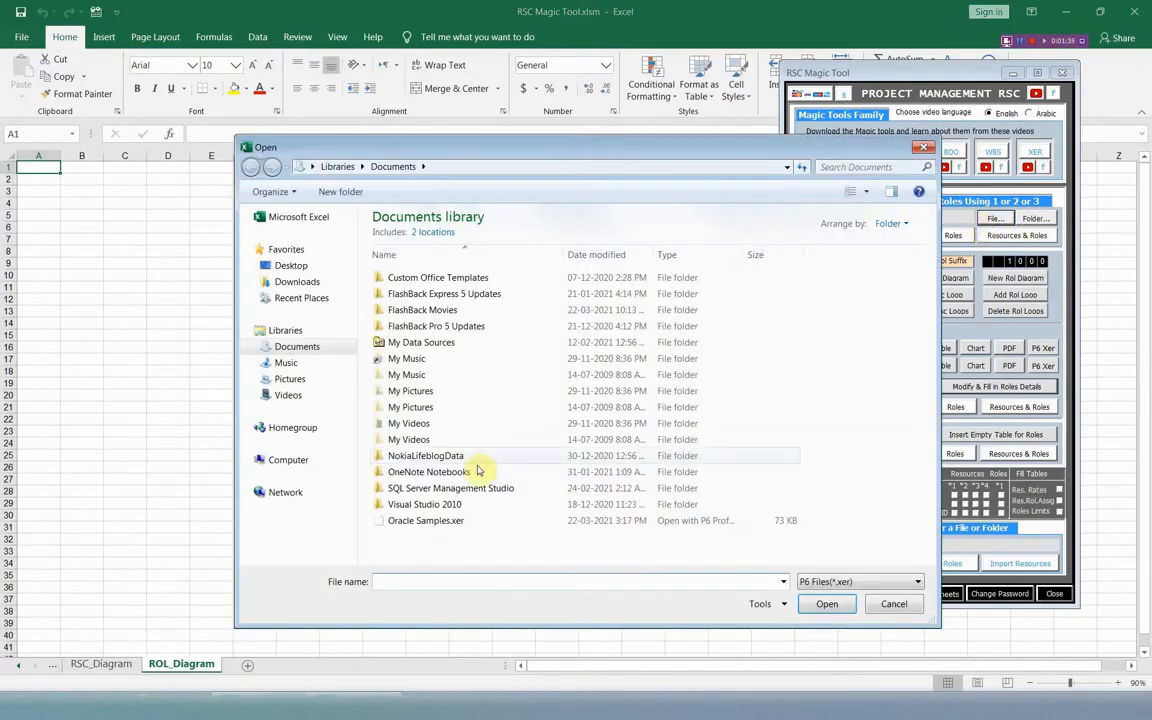
left_click(435, 522)
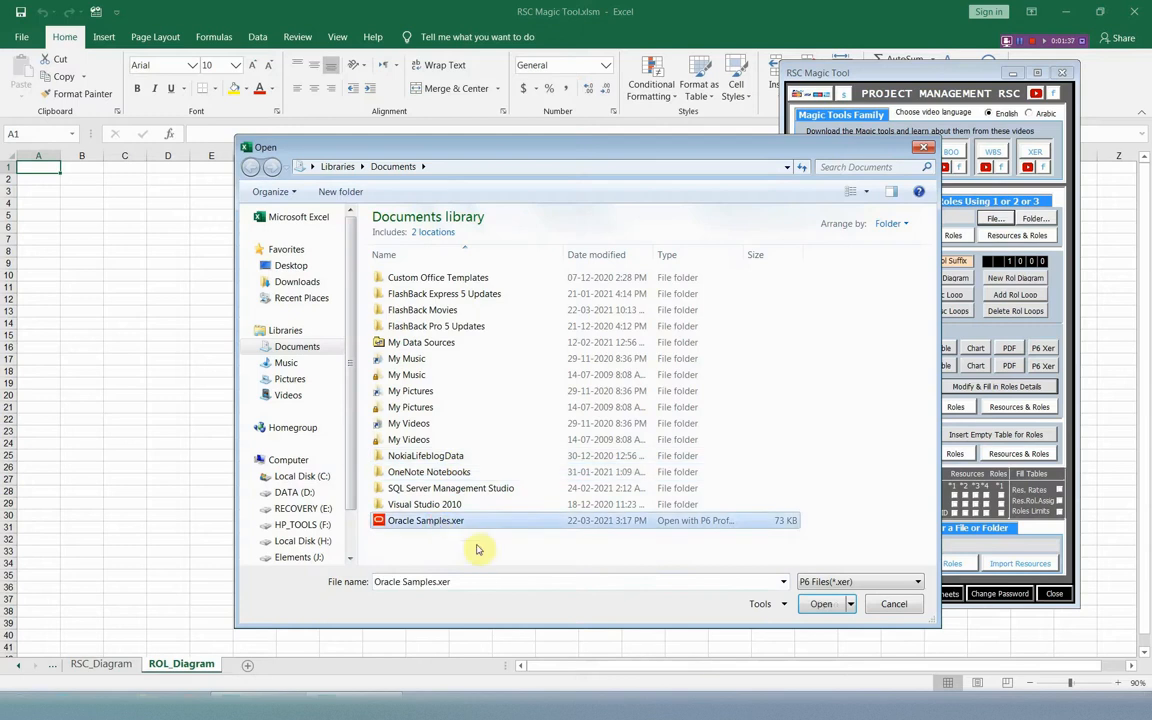
left_click(818, 604)
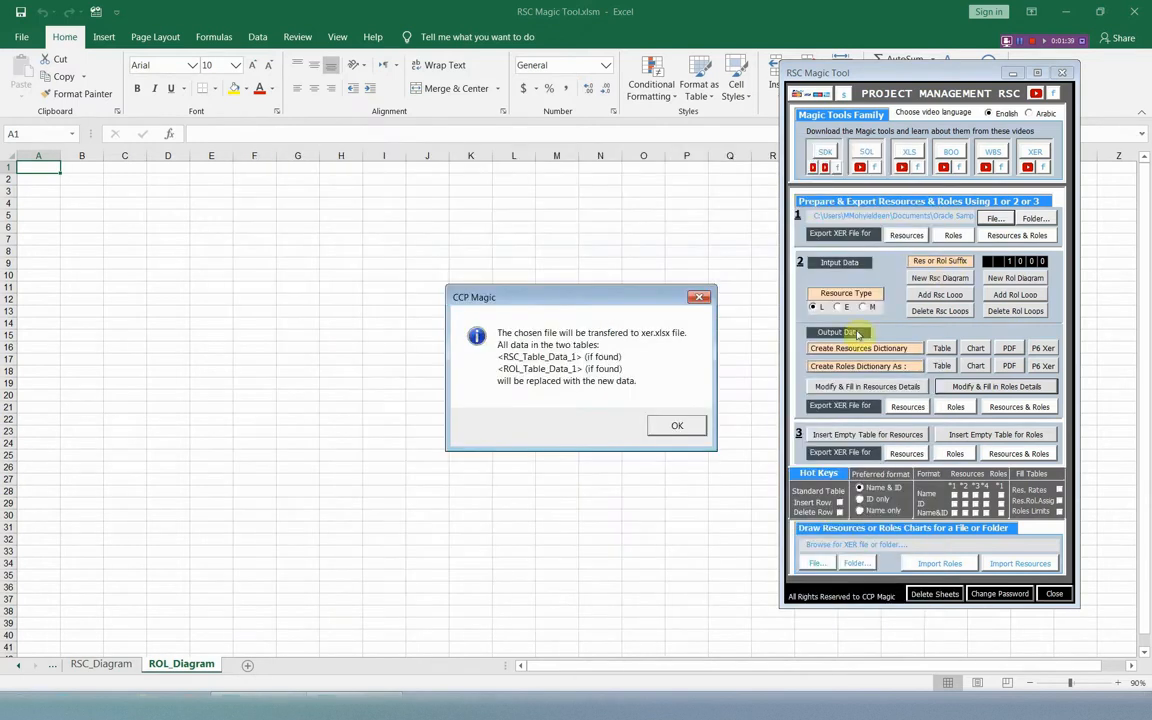
left_click(670, 426)
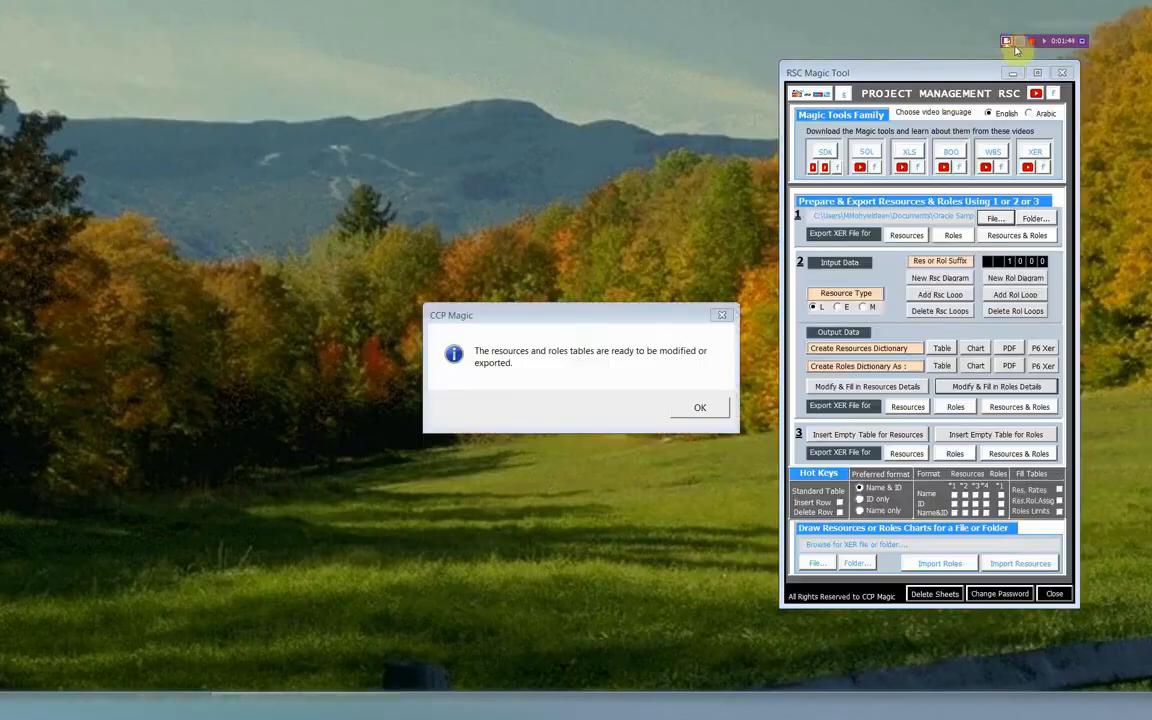
left_click(690, 407)
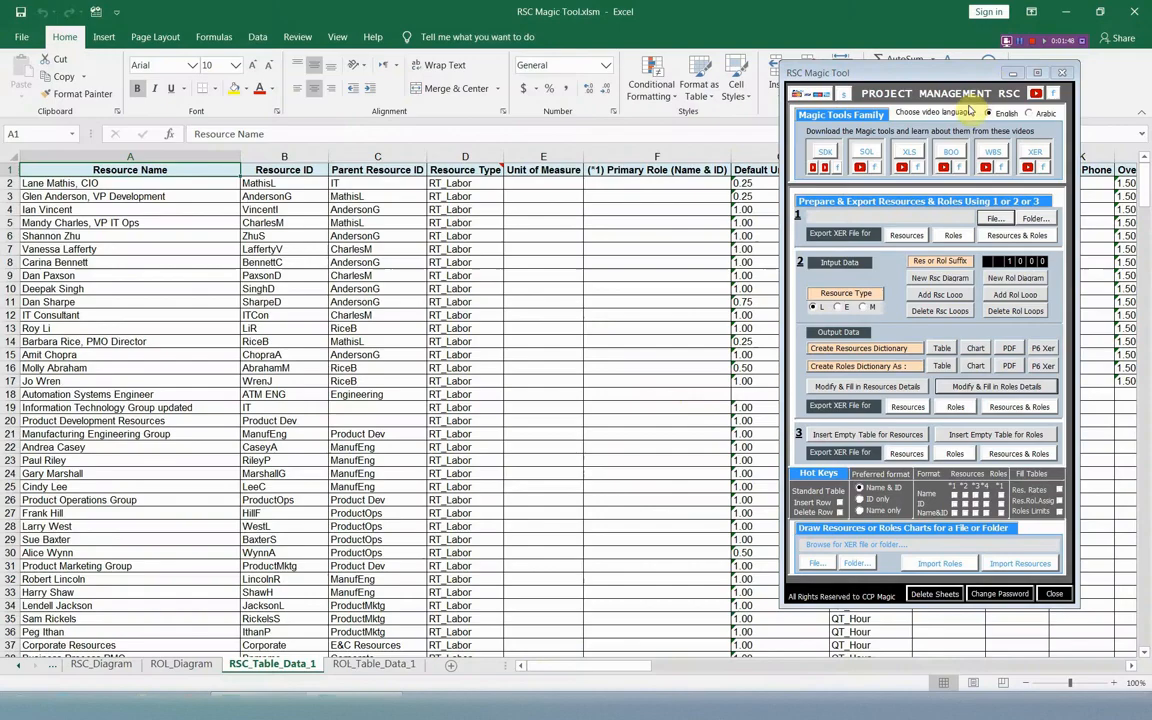
Minimise the RSC Magic Tool window and examine the resource details, rates and role assignment tables in RSC_Table_Data_1.
left_click(1014, 73)
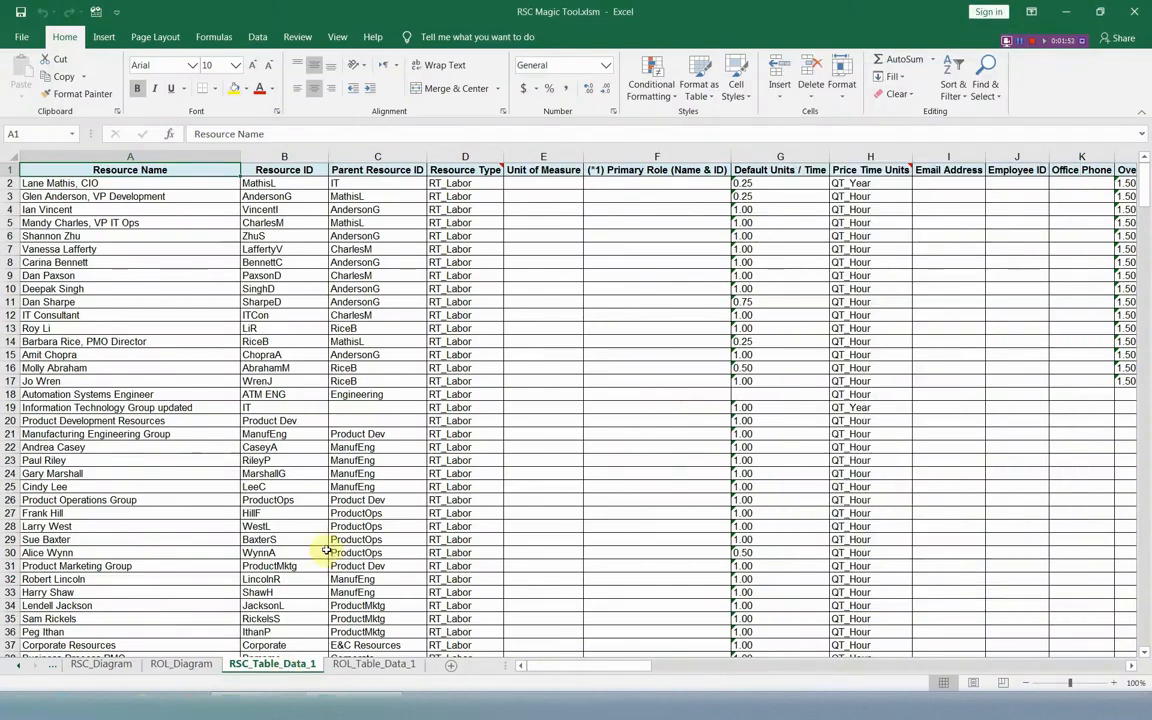
left_click(352, 663)
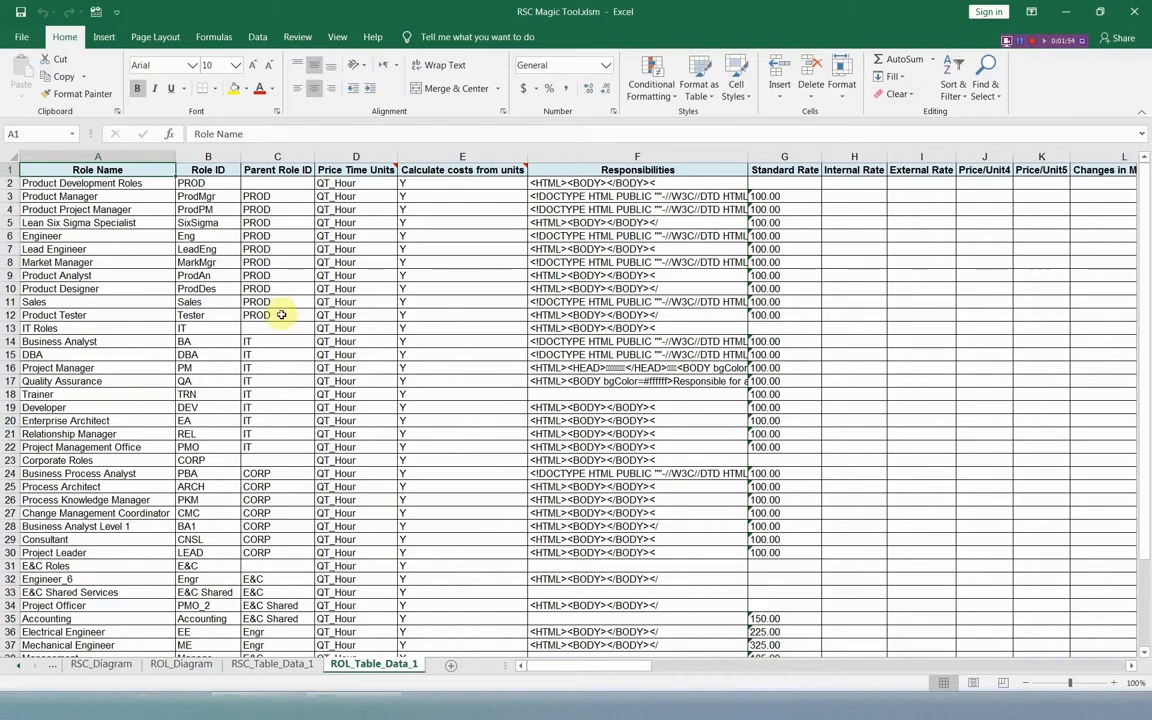
left_click(271, 663)
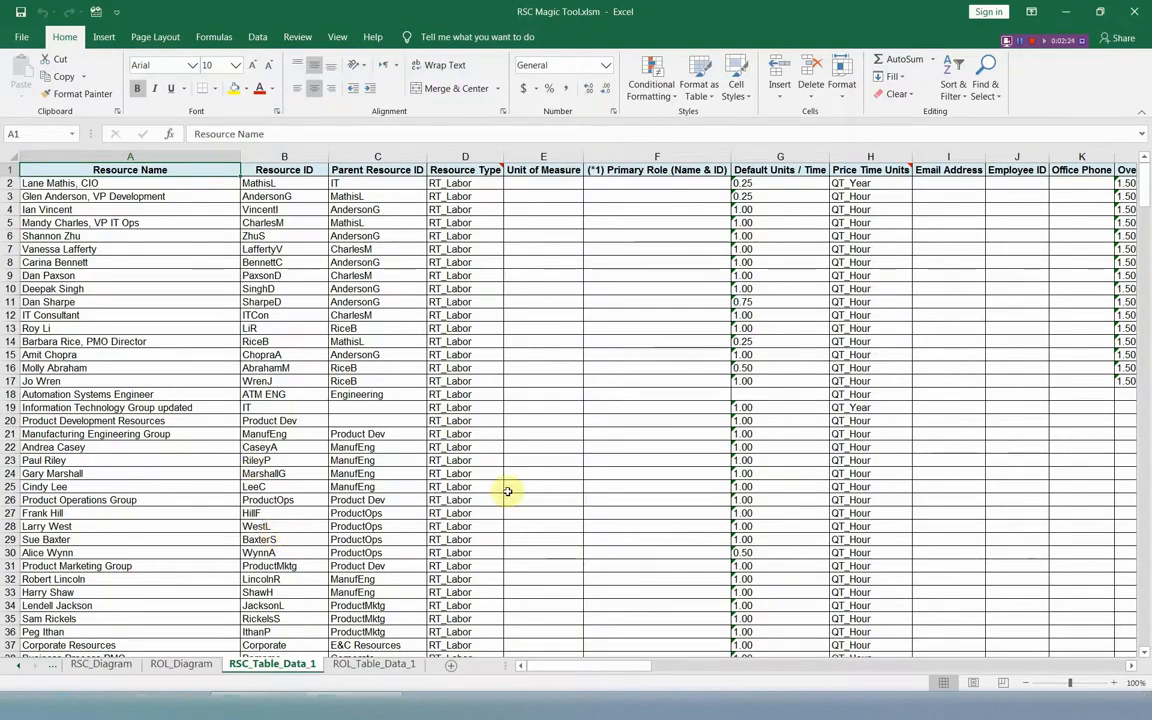
left_click(1131, 666)
left_click(1132, 668)
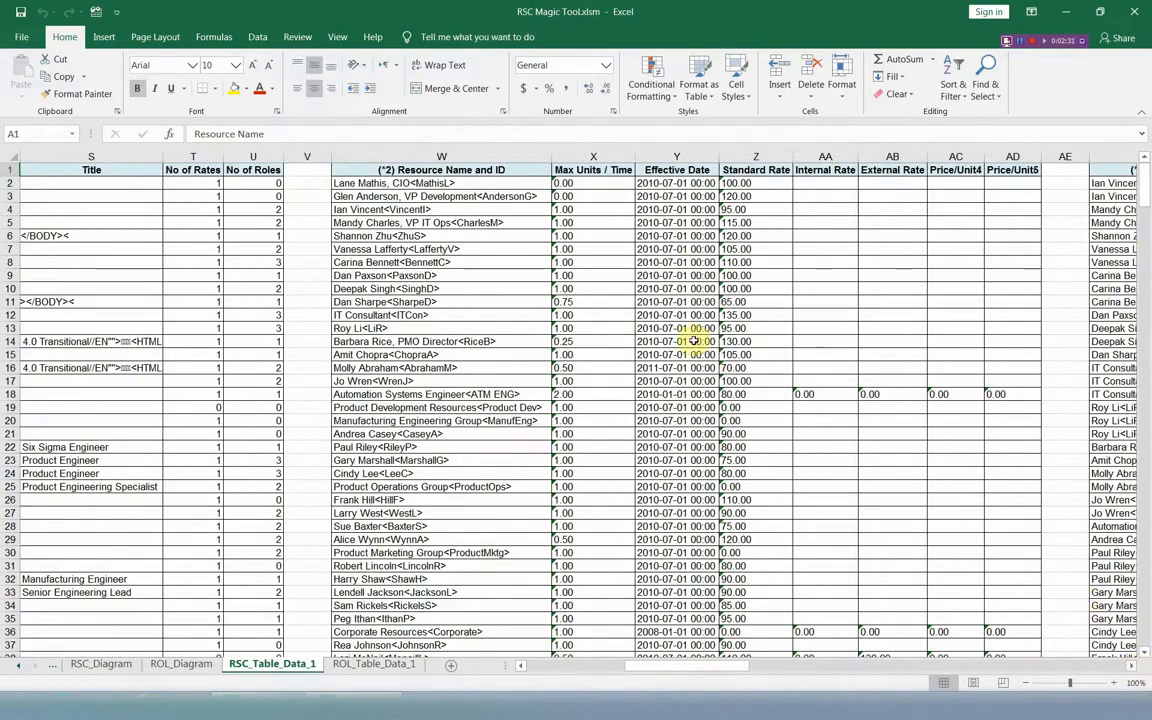
left_click(1132, 668)
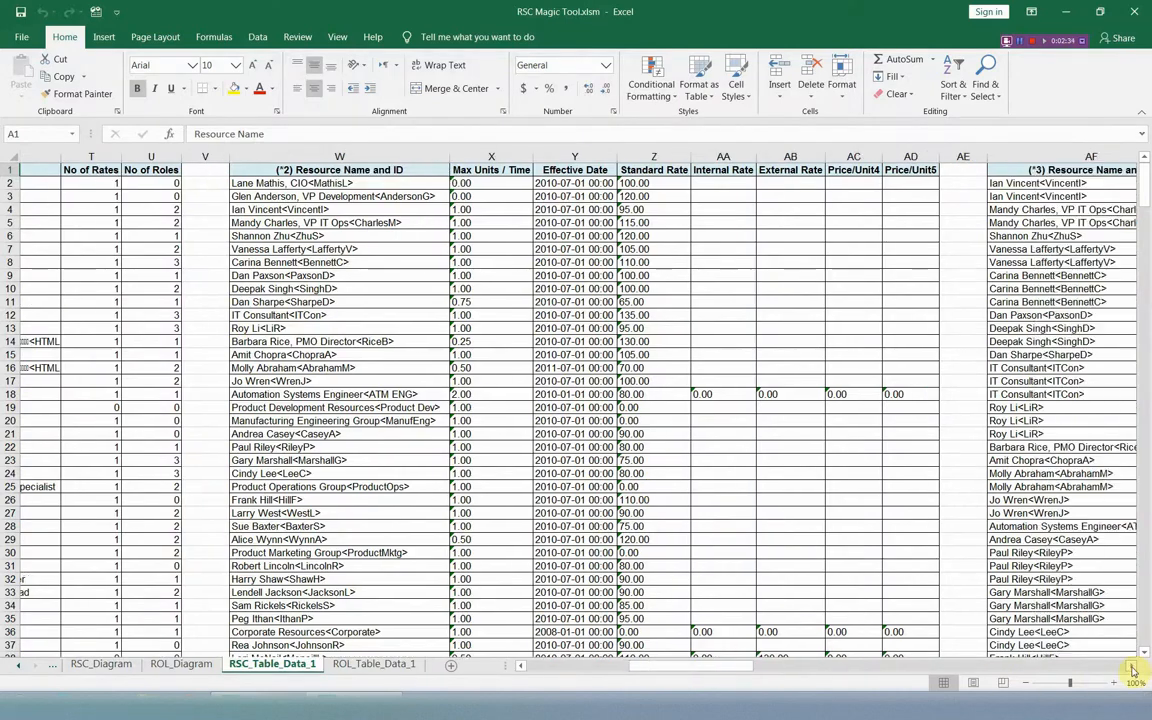
left_click(1132, 668)
left_click(1132, 668)
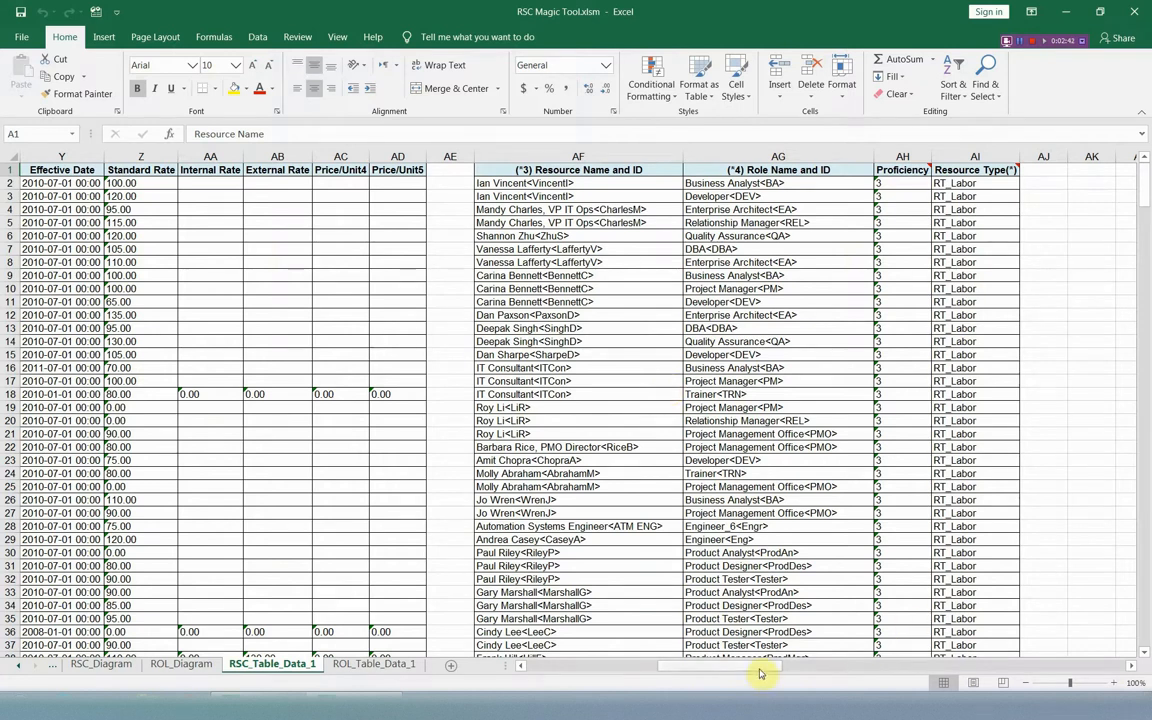
left_click_drag(764, 670, 607, 676)
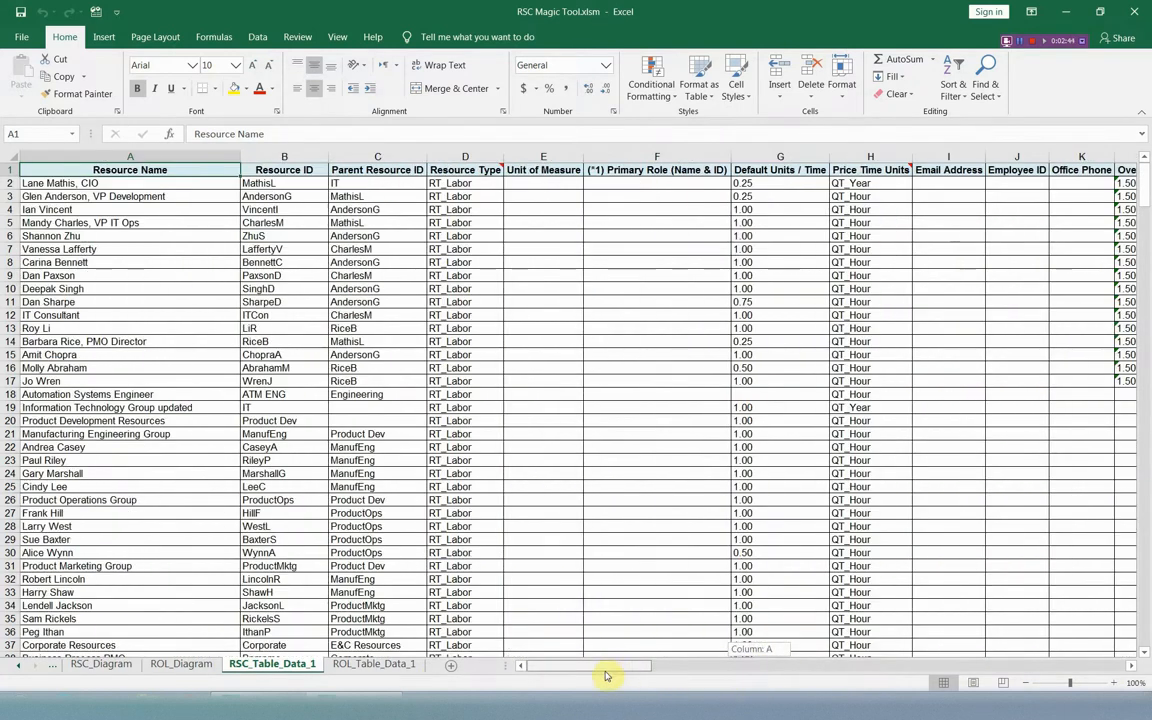
Examine the role details and max units tables in ROL_Table_Data_1, and return to RSC_Table_Data_1.
left_click(371, 664)
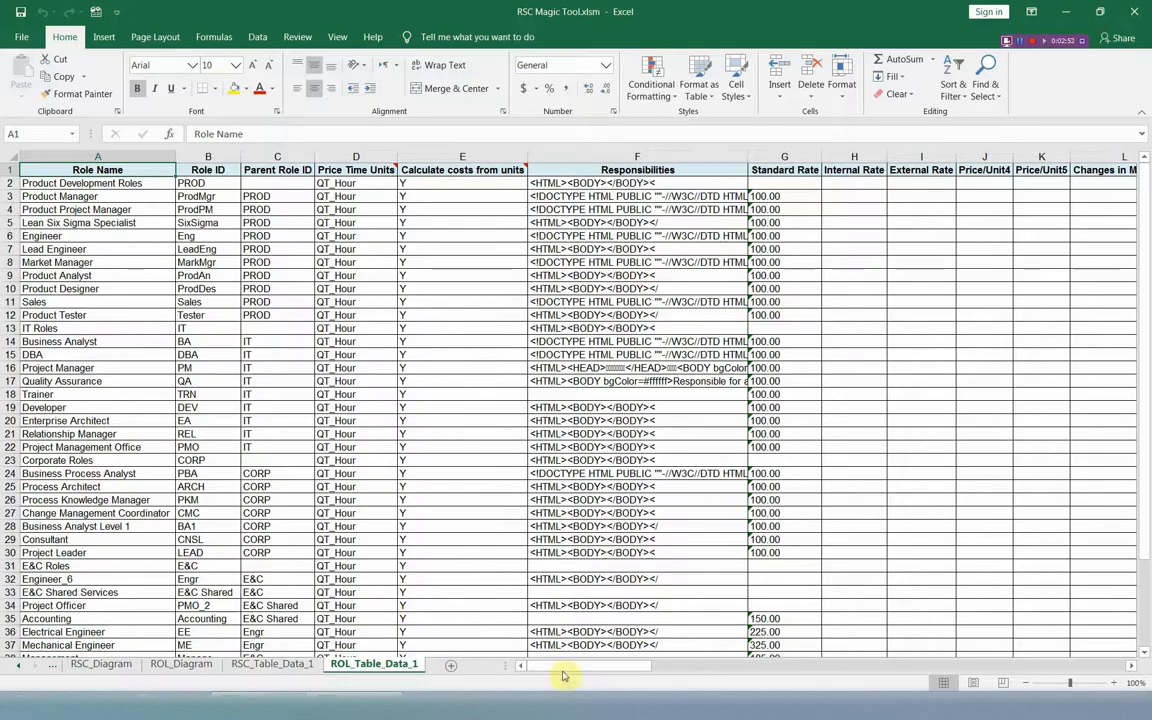
left_click_drag(601, 673, 646, 664)
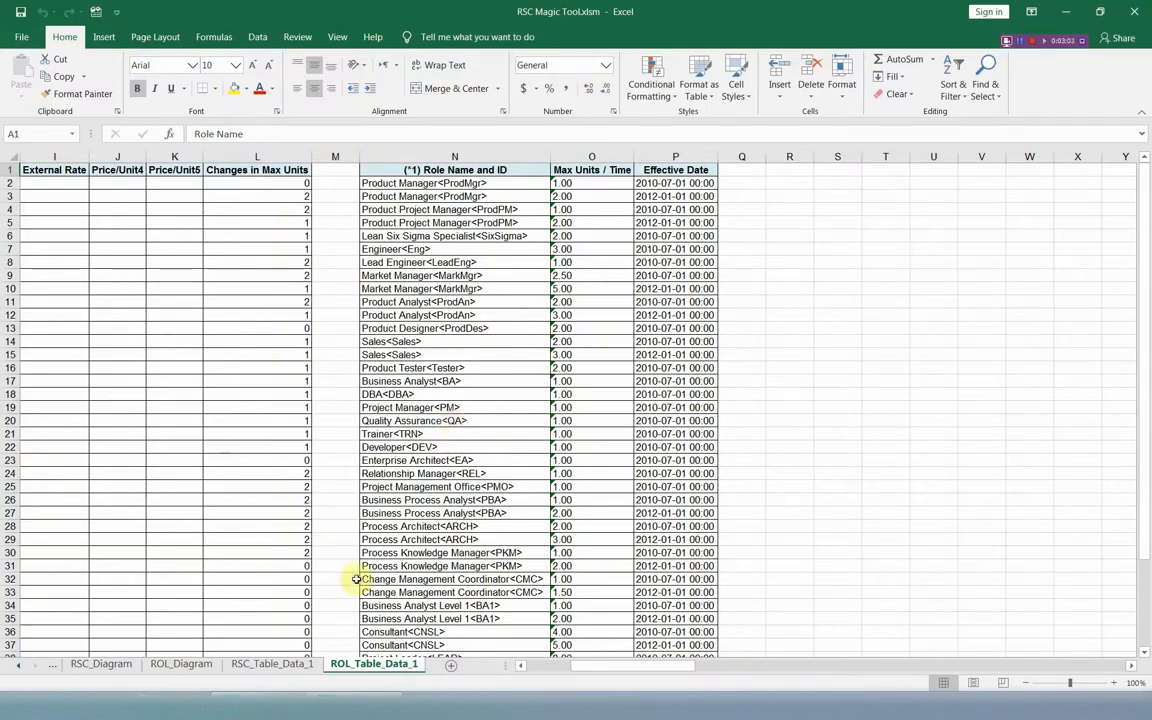
left_click(283, 665)
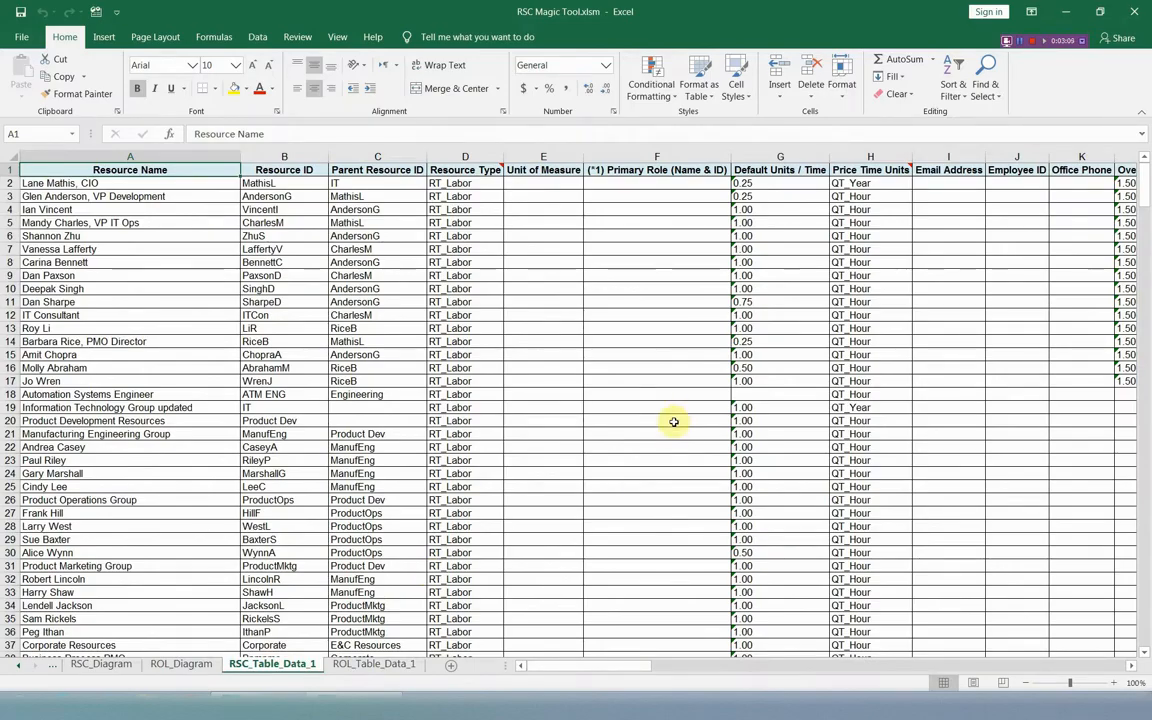
left_click(1022, 42)
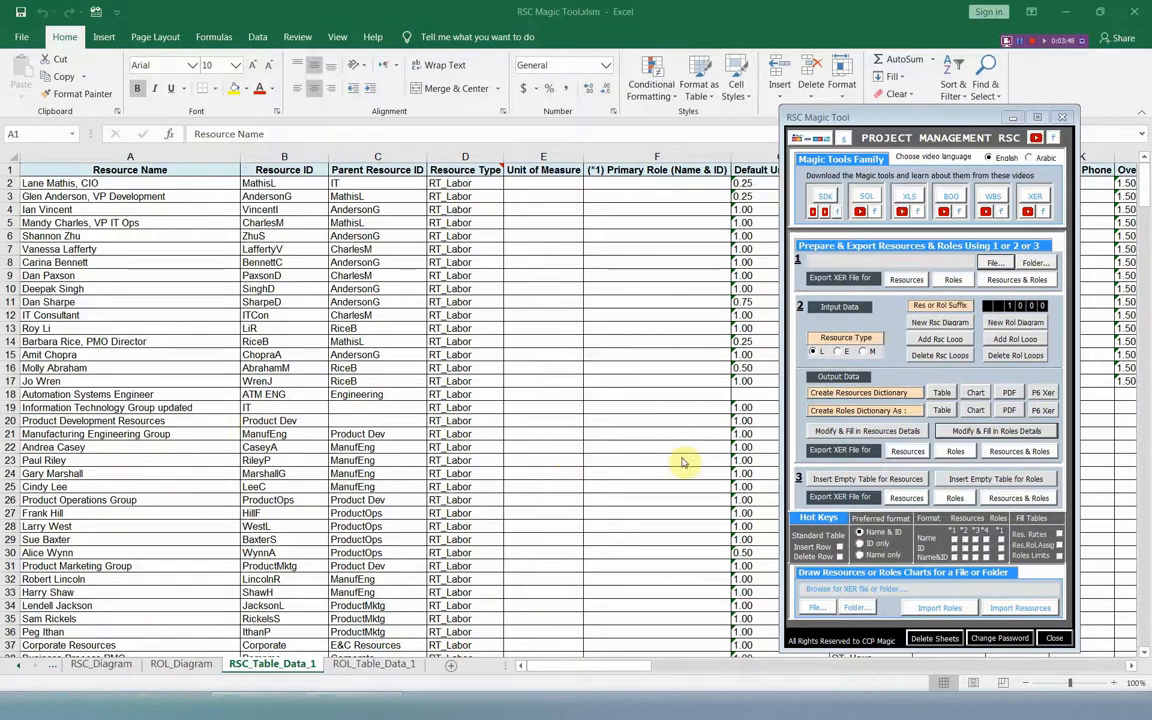
Insert an empty row above Developer and another above Enterprise Architect in the main table of ROL_Table_Data_1.
left_click(385, 663)
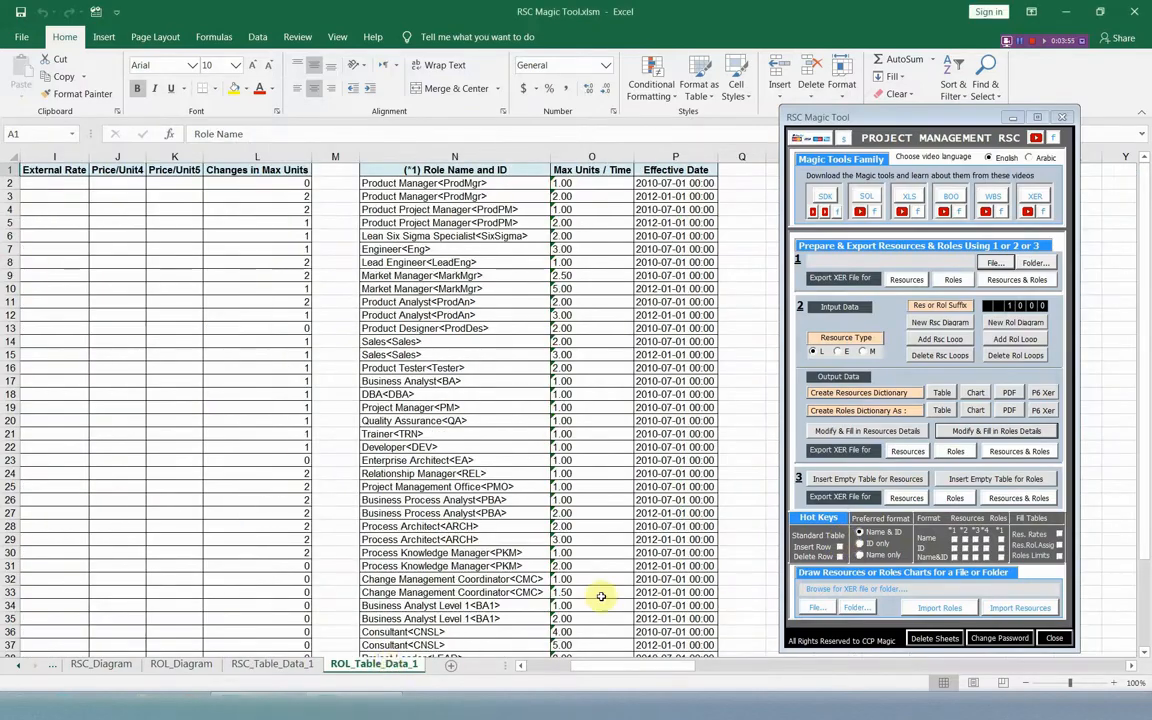
left_click_drag(663, 672, 530, 672)
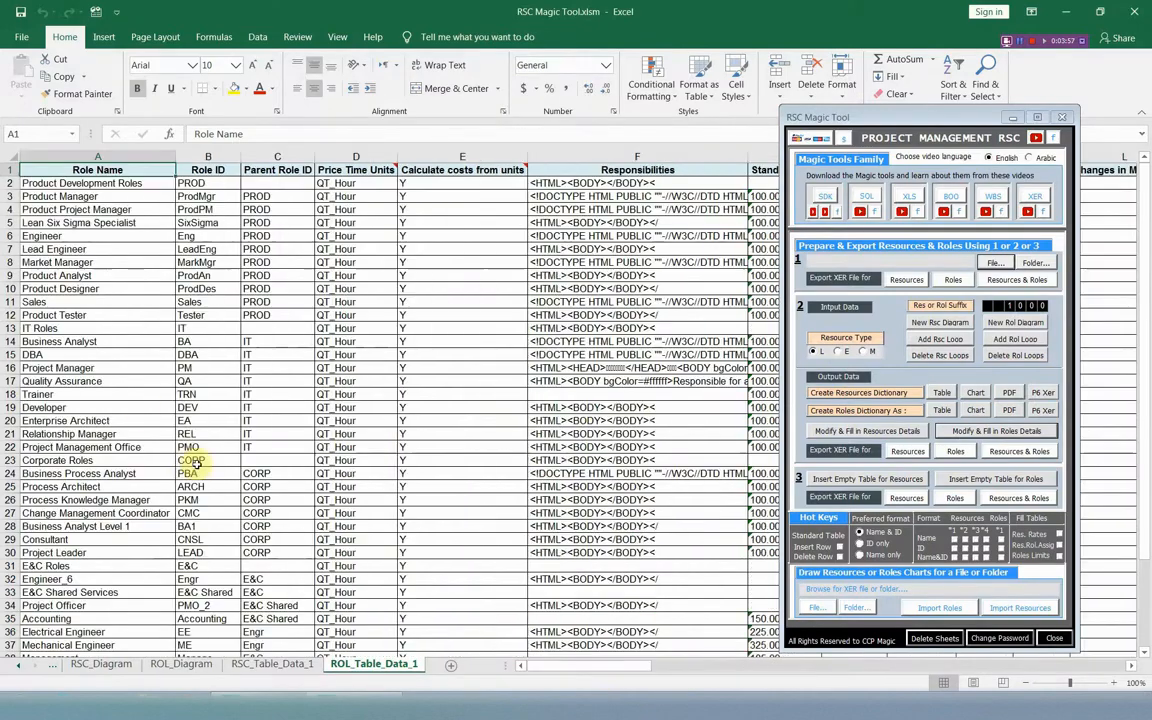
left_click(141, 408)
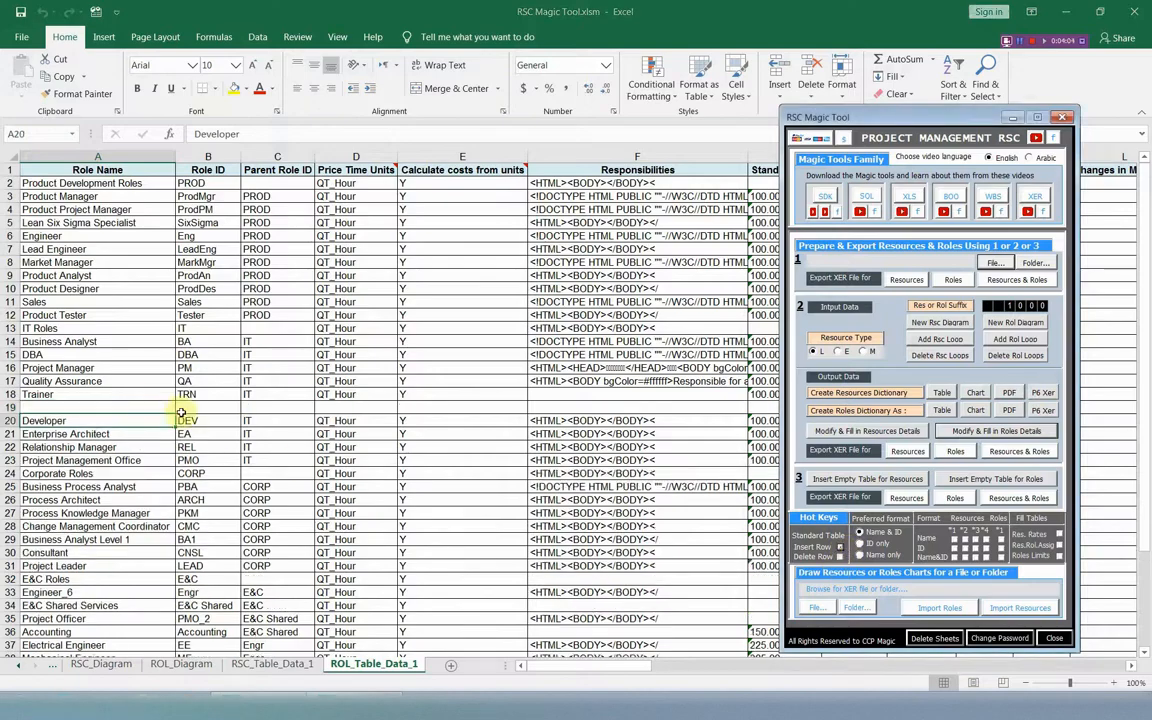
left_click(267, 433)
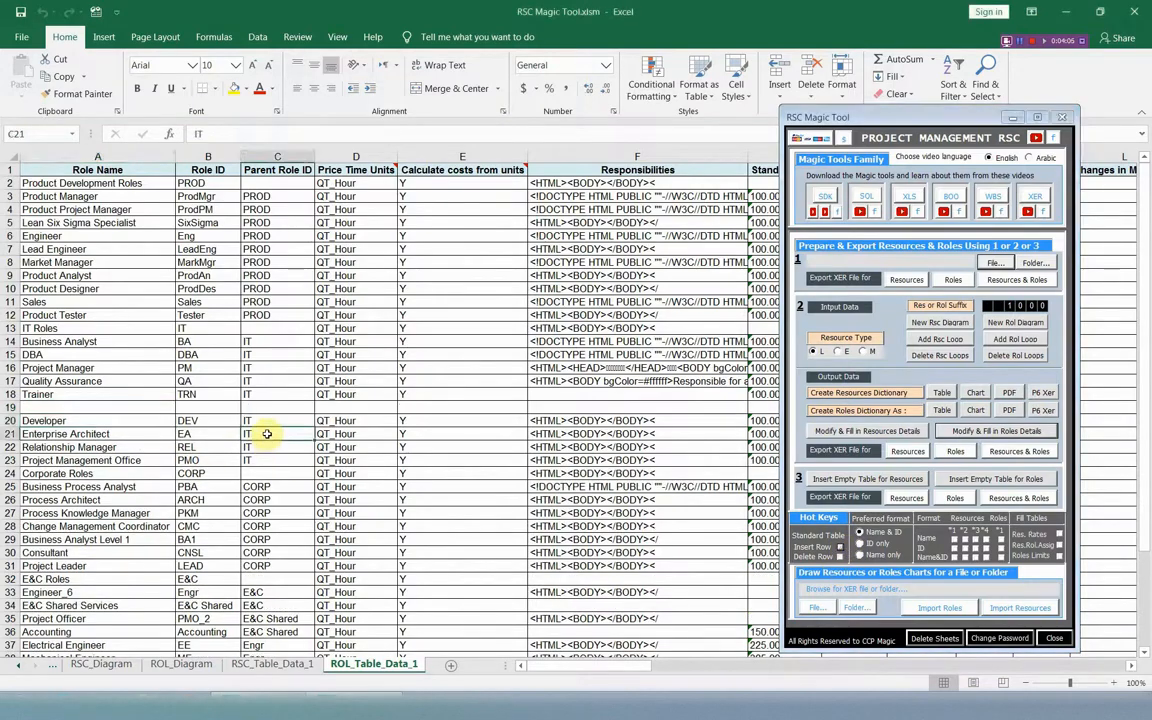
left_click(840, 547)
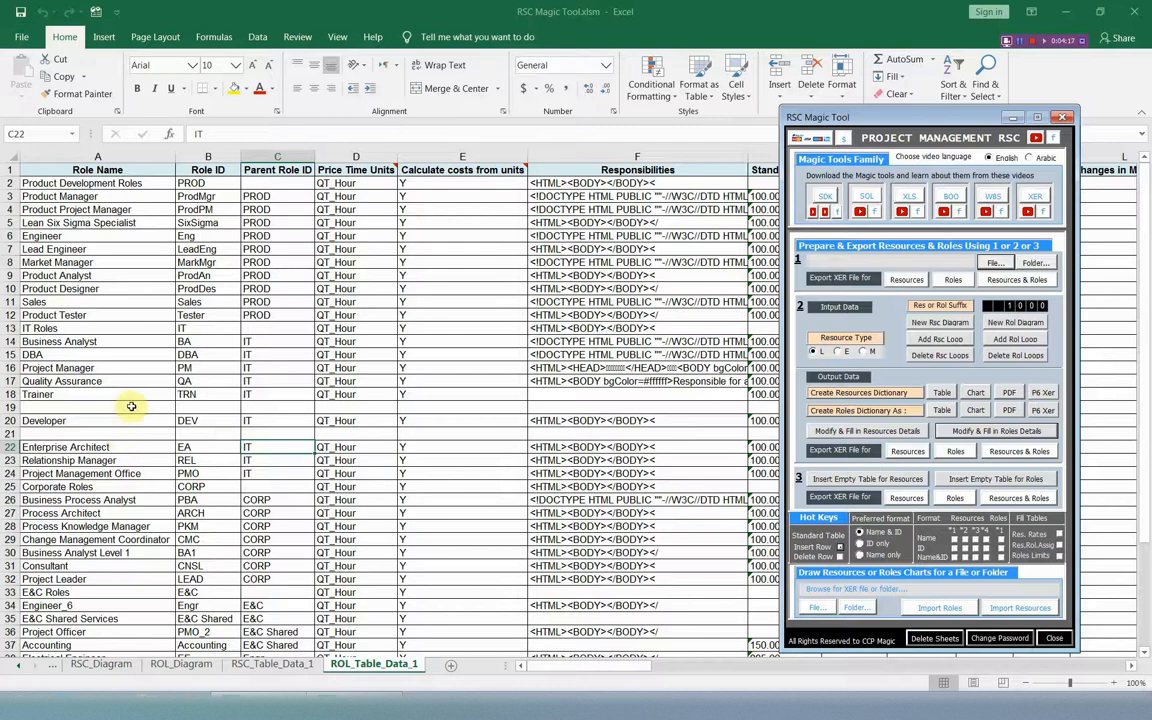
Delete the two empty rows above Developer and Enterprise Architect from the main roles table.
left_click(131, 406)
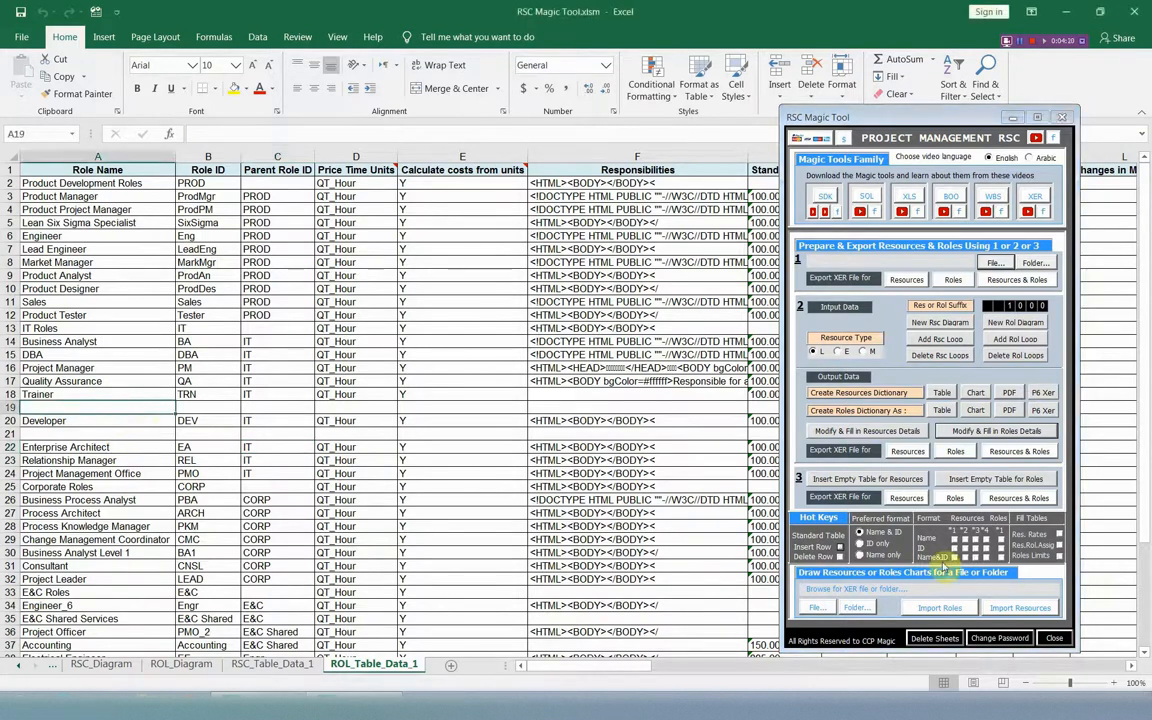
left_click(840, 556)
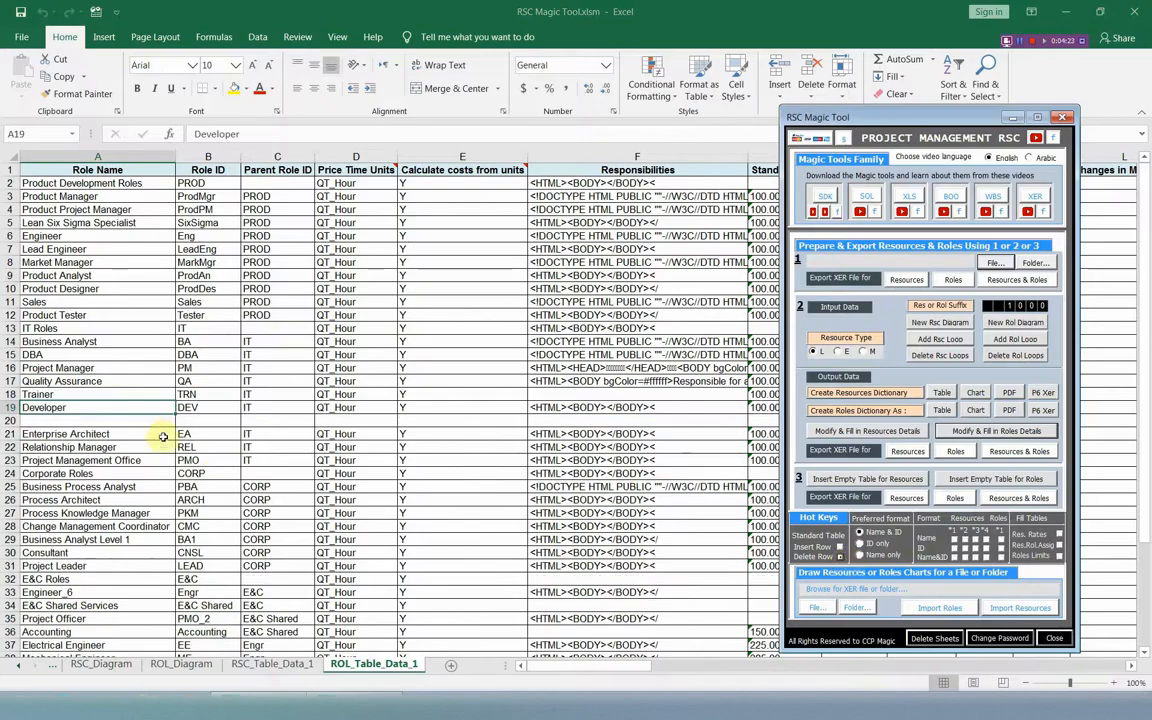
left_click(157, 421)
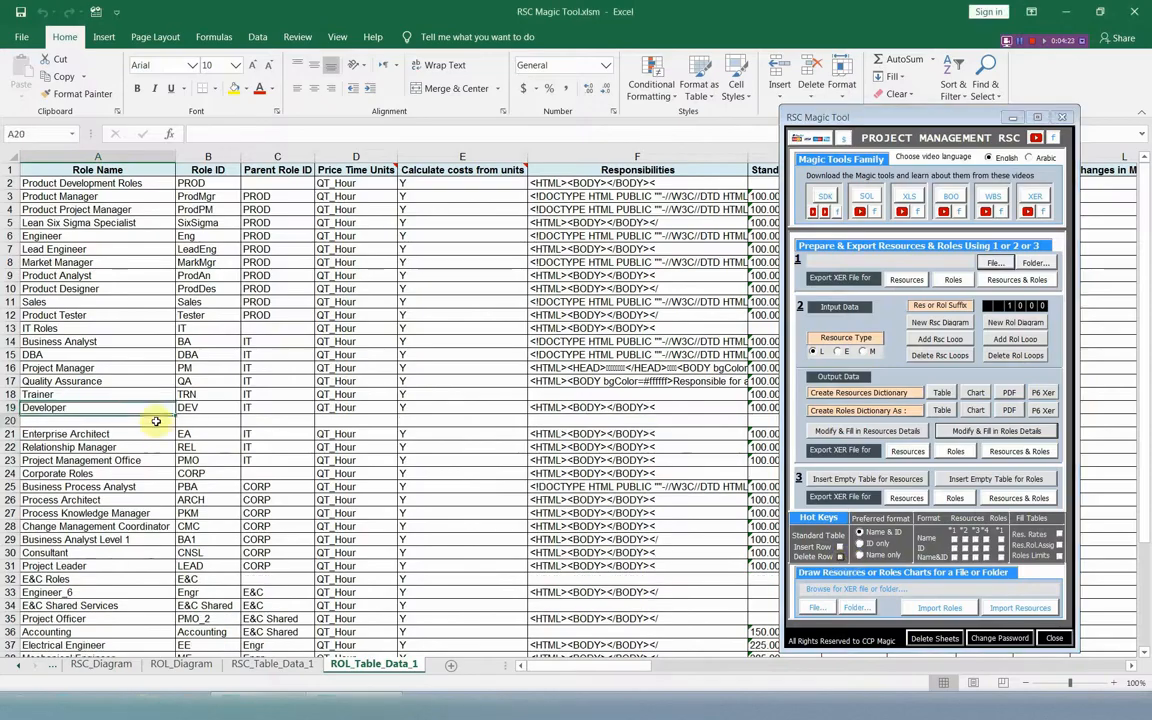
left_click(265, 421)
left_click(840, 557)
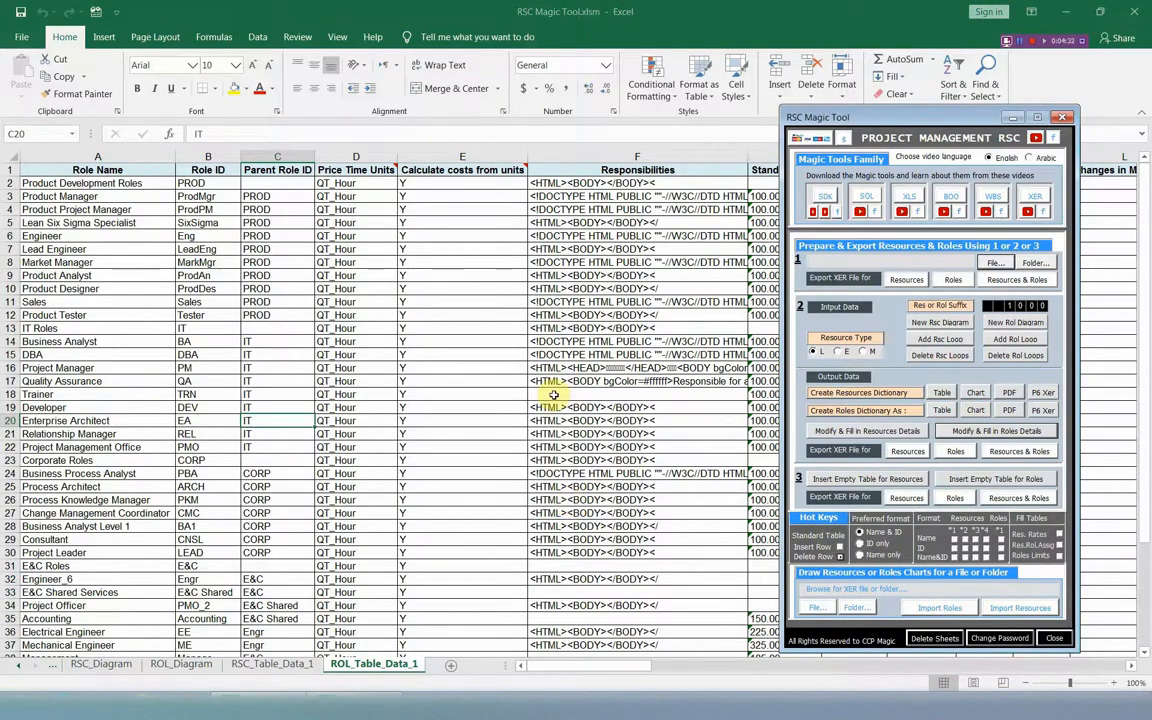
Insert two empty rows above DBA<DBA> in the Role Name and ID table with max units and effective dates.
left_click(1132, 667)
left_click(1132, 667)
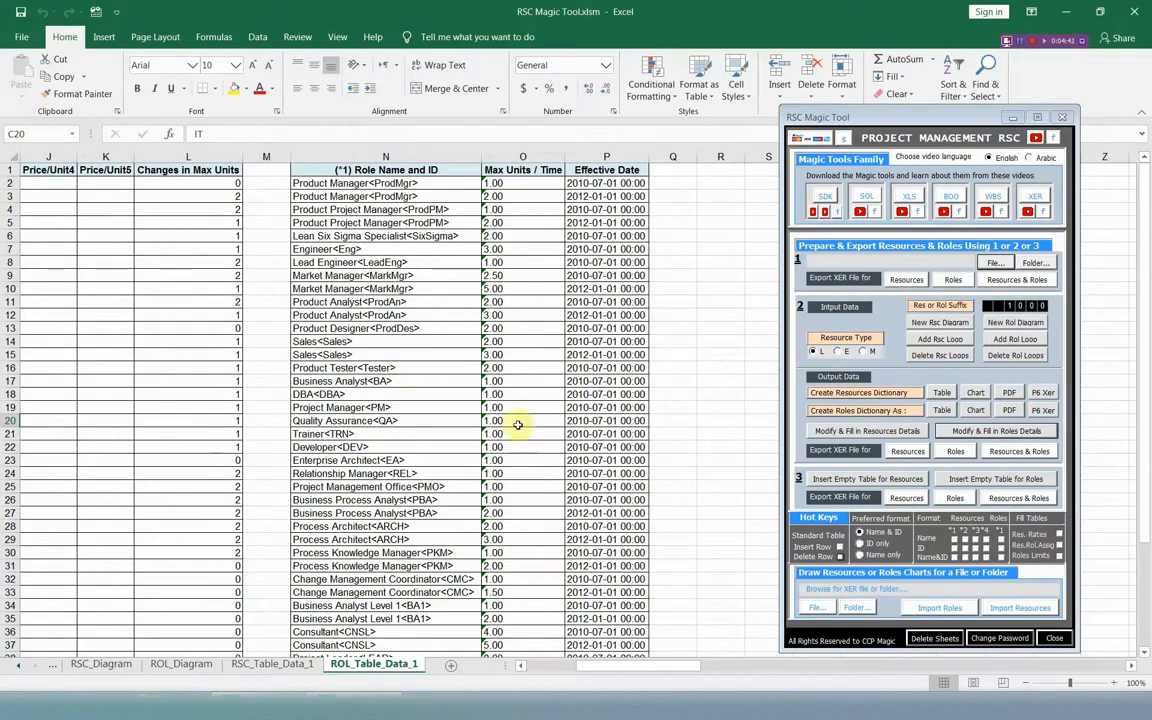
left_click(427, 393)
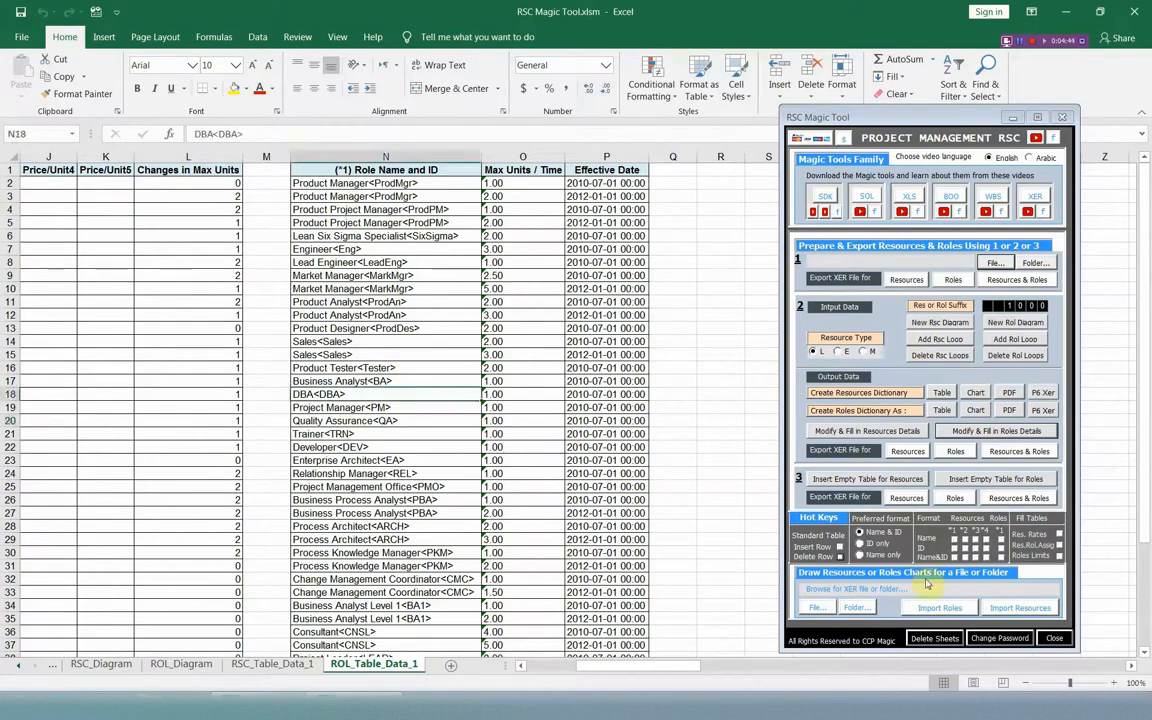
left_click(840, 547)
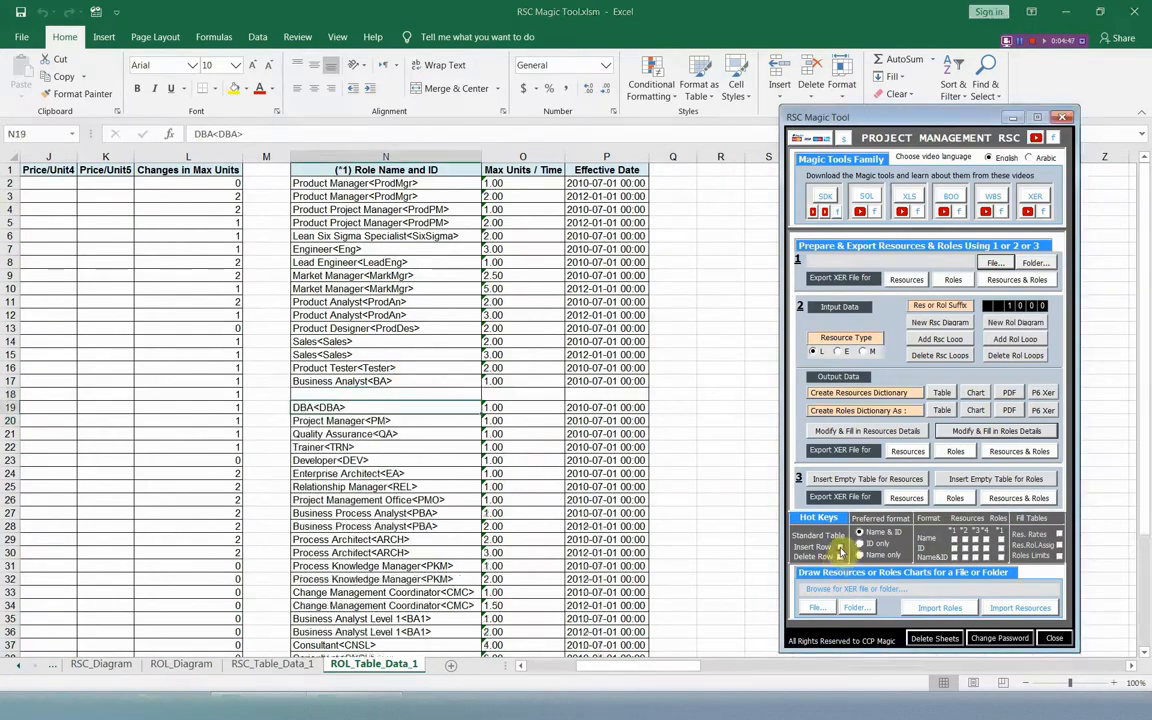
left_click(840, 547)
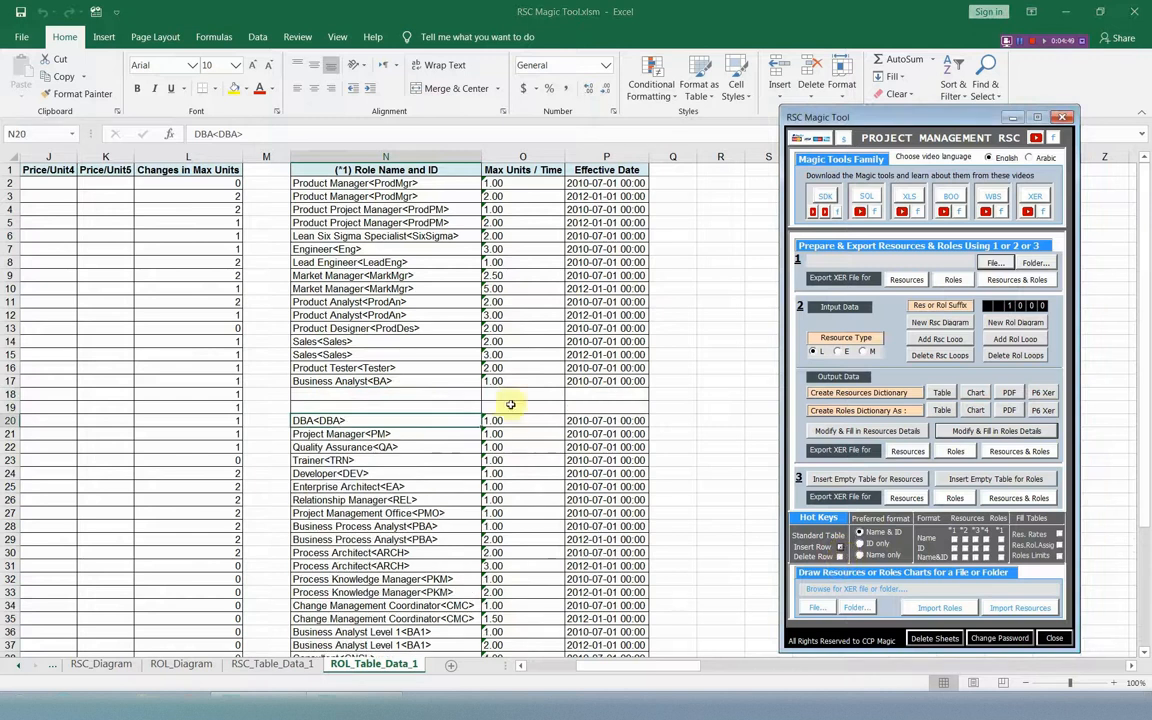
Delete both empty rows above DBA<DBA> from the Role Name and ID table.
left_click(513, 391)
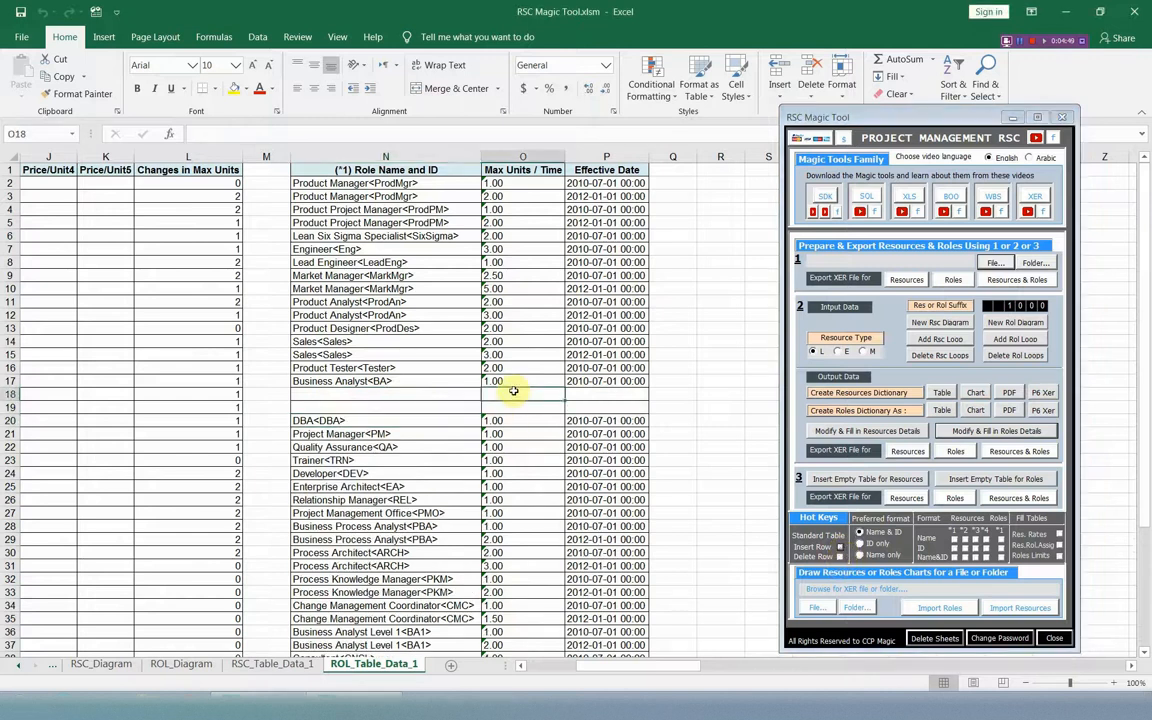
left_click(840, 557)
left_click(840, 557)
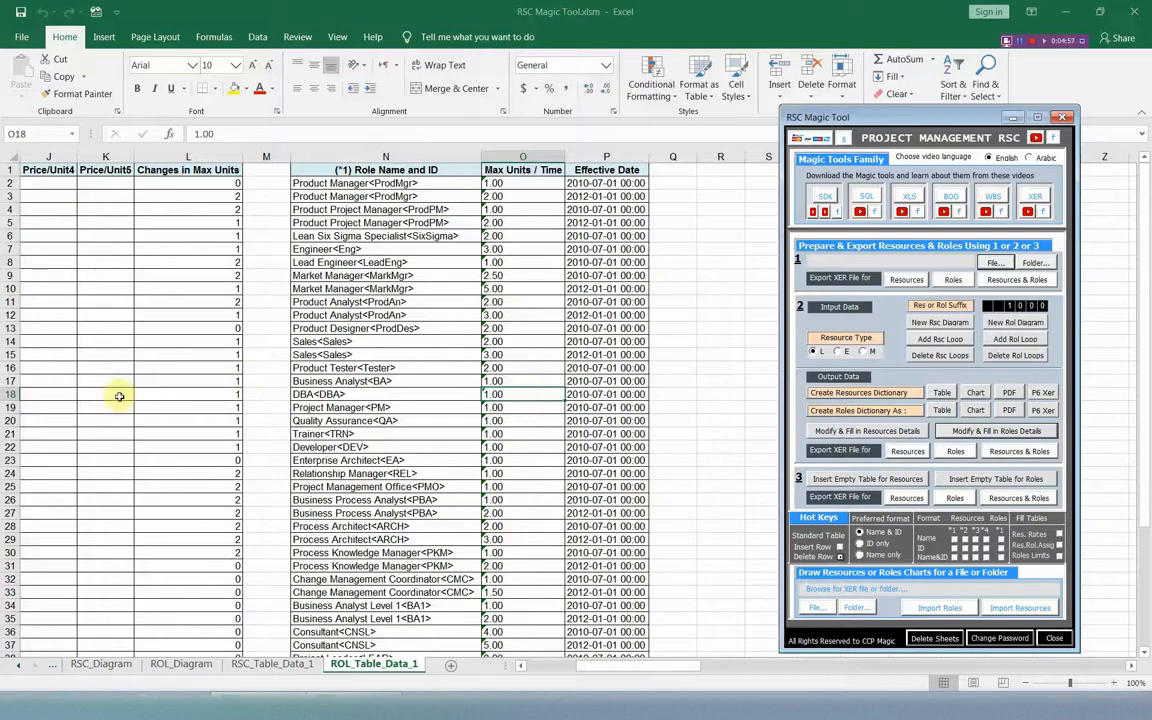
In RSC_Table_Data_1, switch the (*2) resource column to ID format and finally to Name & ID format.
left_click(274, 665)
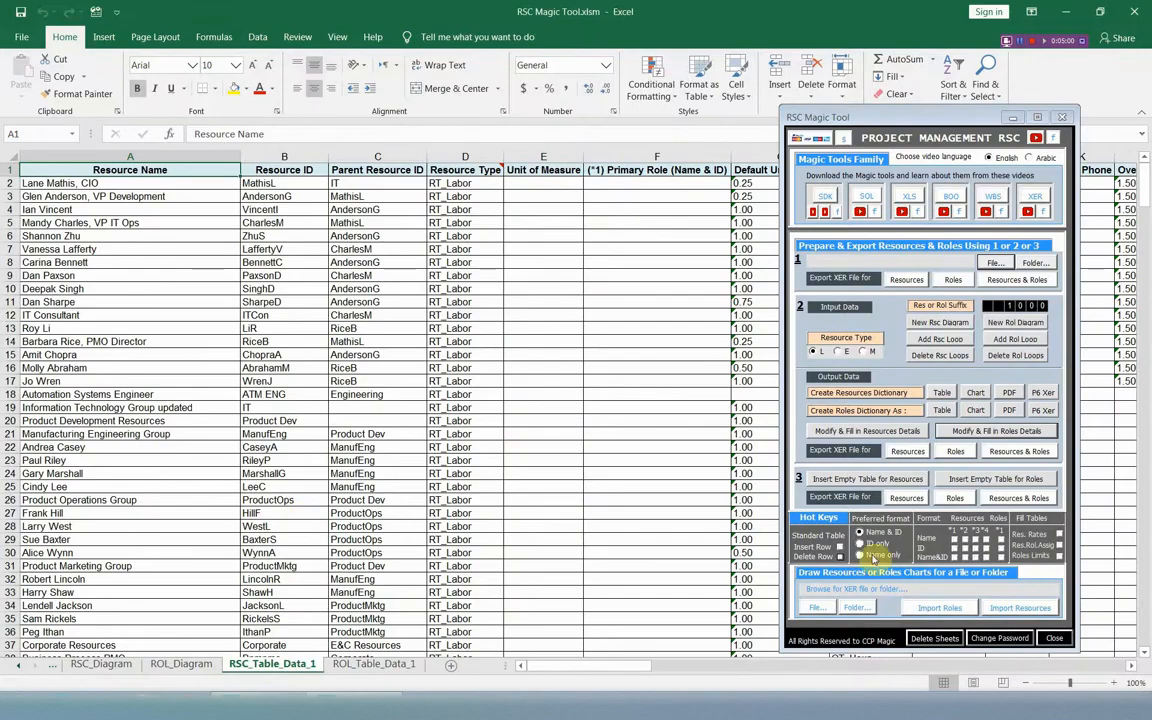
left_click(148, 434)
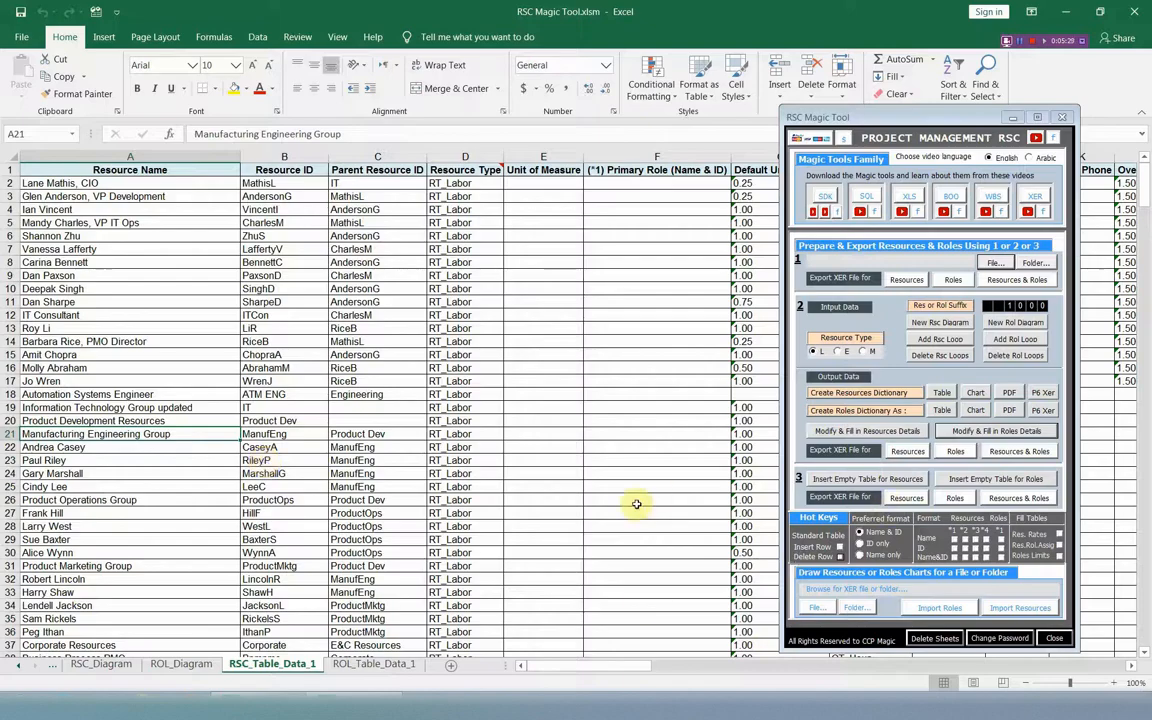
left_click(1131, 666)
left_click_drag(1131, 668, 1131, 669)
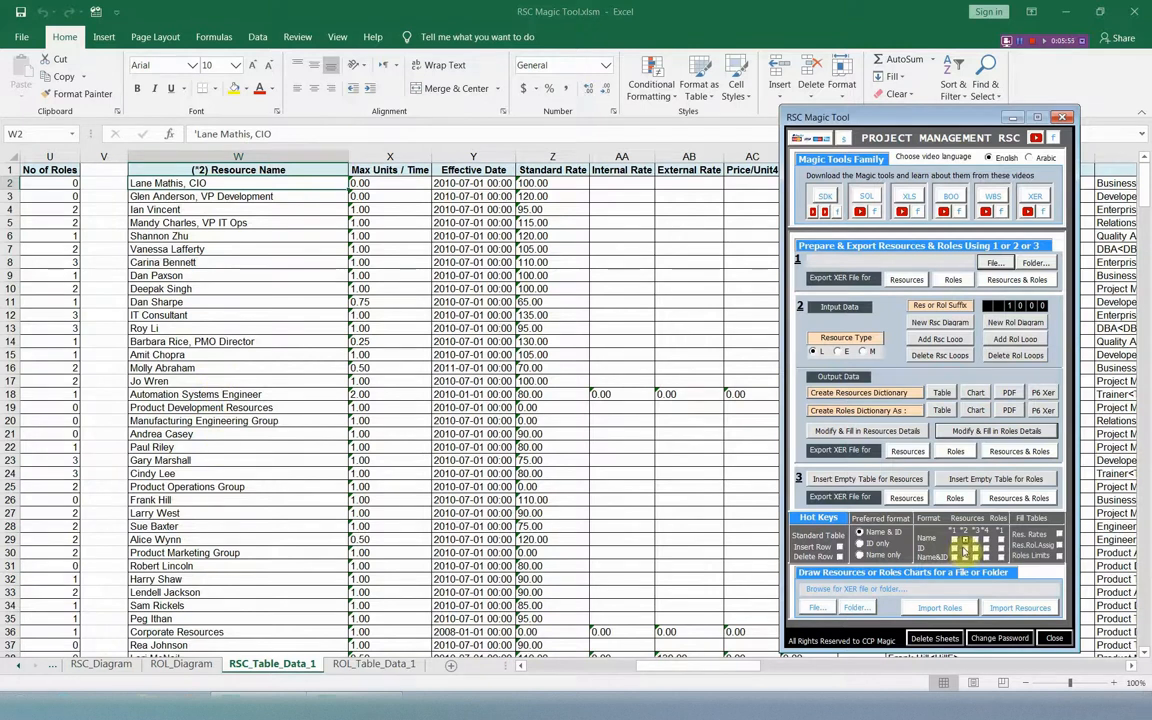
left_click(965, 548)
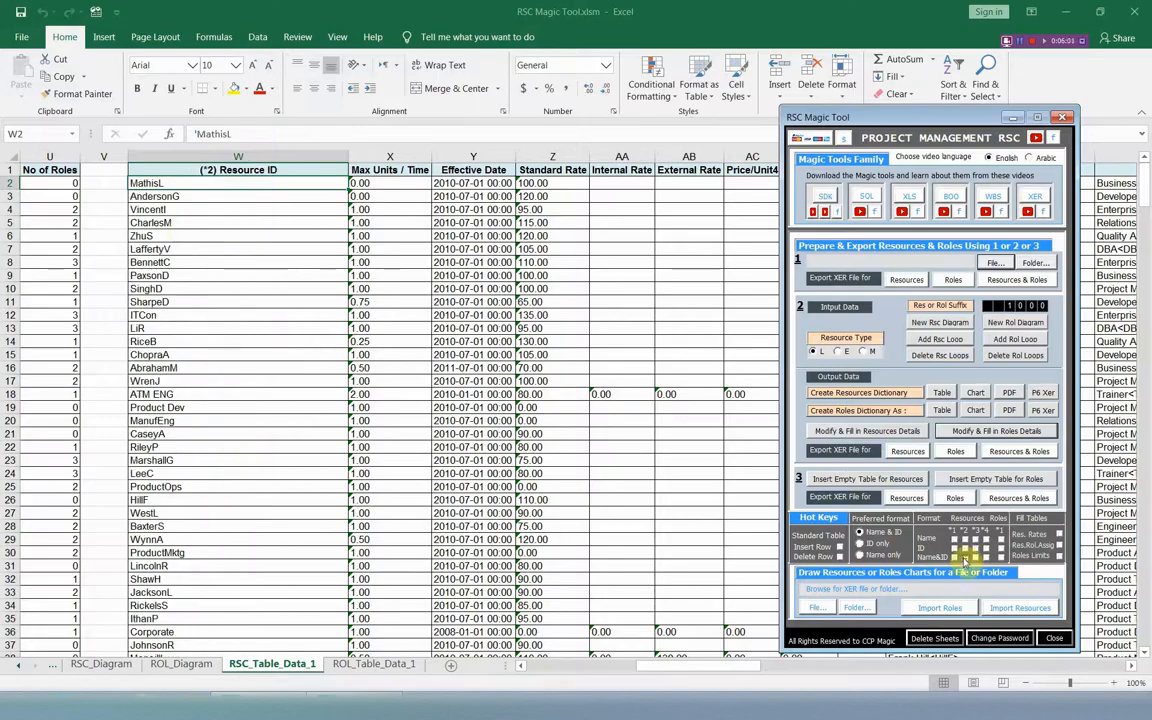
left_click(965, 557)
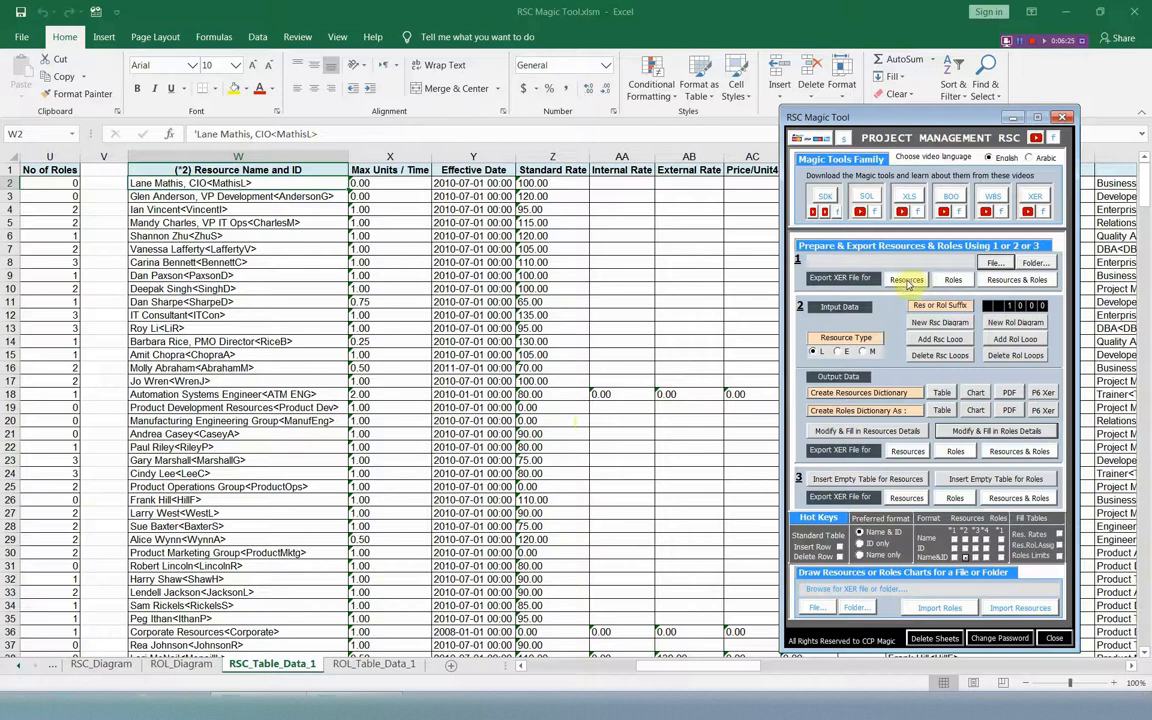
Export the XER file for Resources & Roles using method 1, accepting the record test and the save notice.
left_click(995, 283)
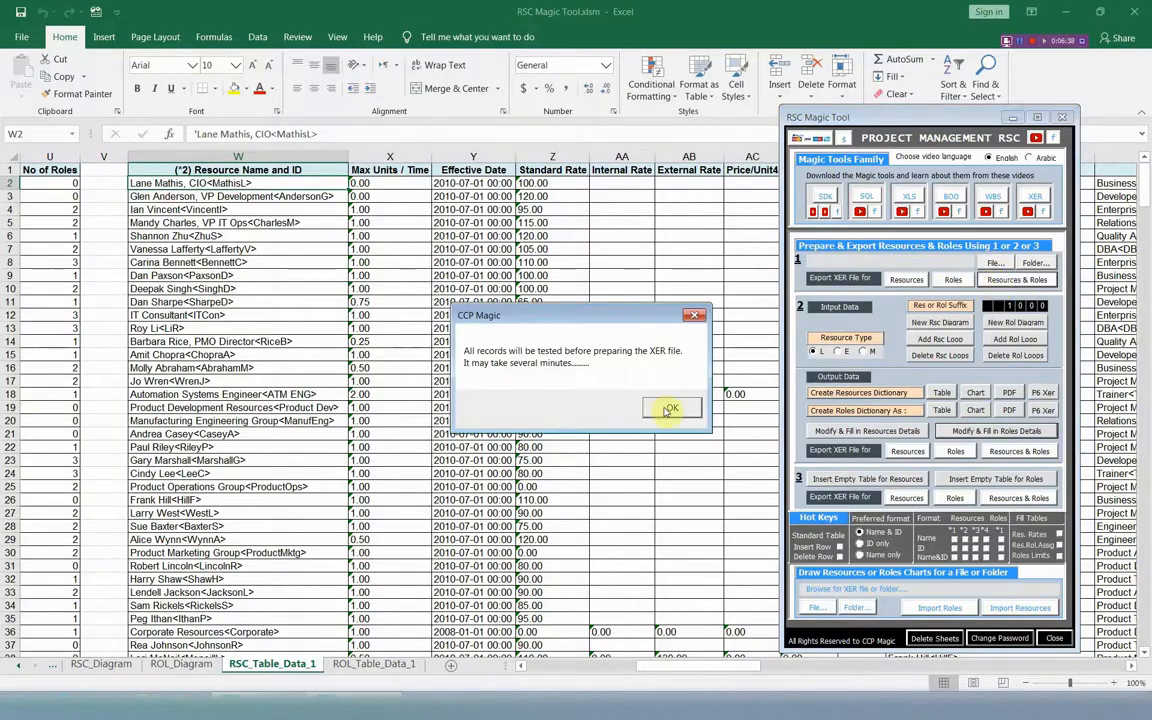
left_click(668, 410)
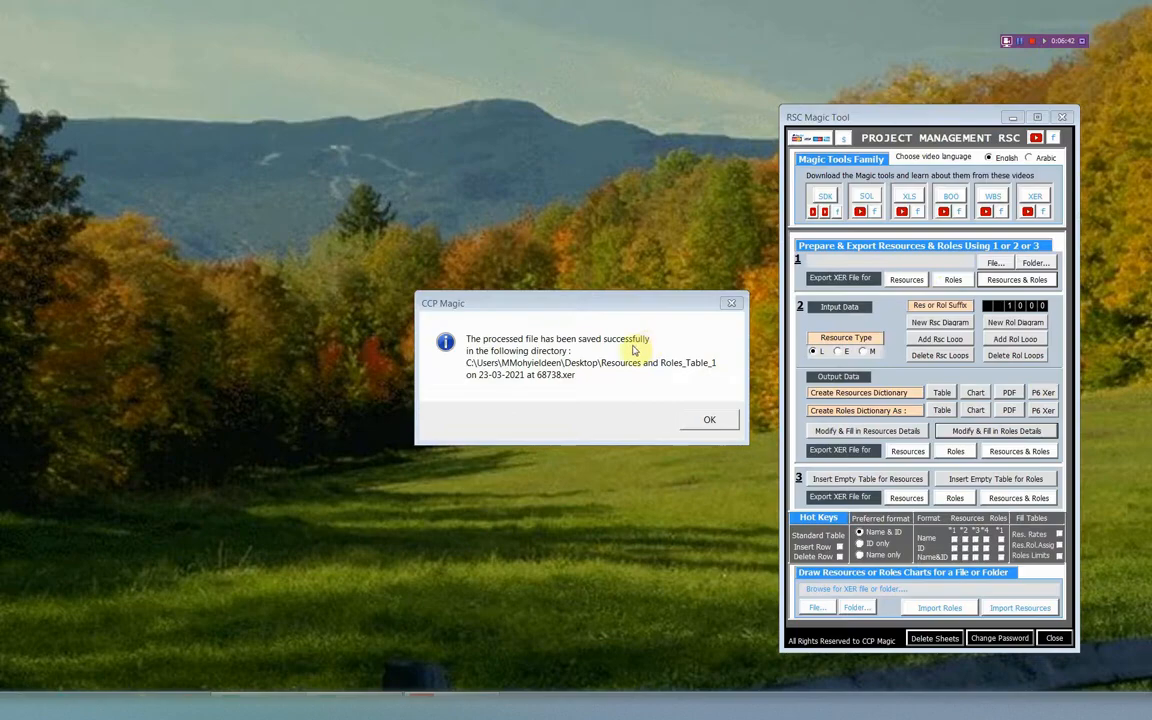
left_click(707, 420)
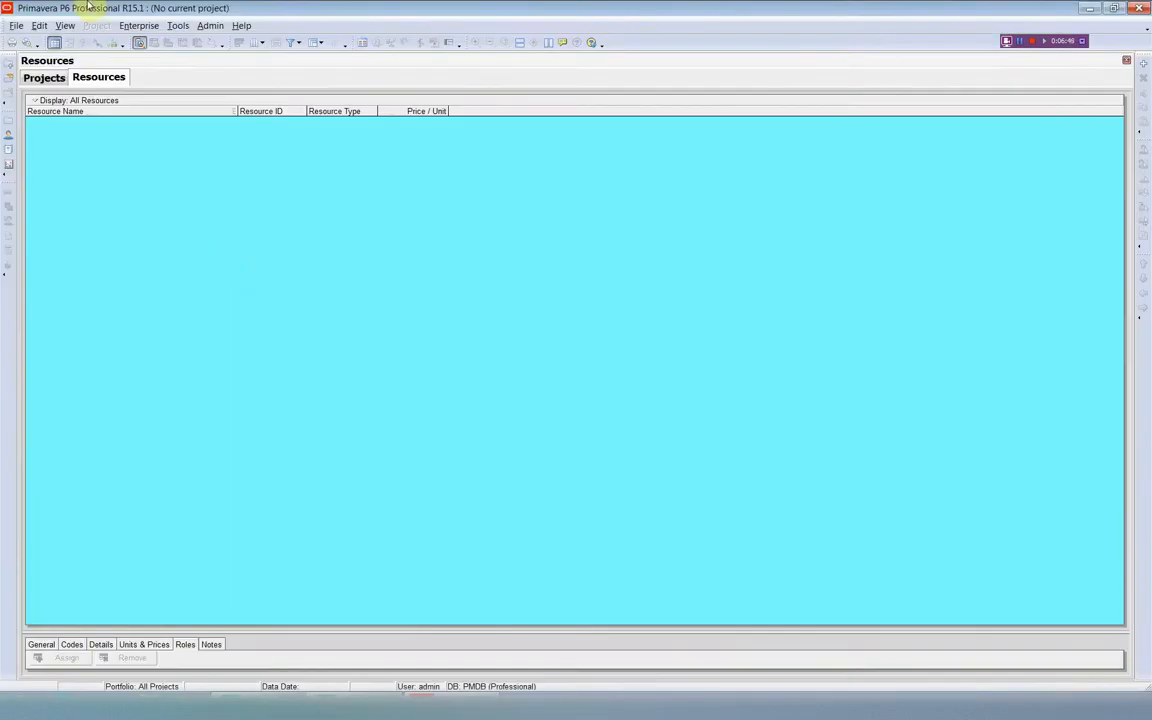
Switch to Primavera P6 and start an import in Primavera PM - (XER) format with the type Resource Only.
left_click(16, 25)
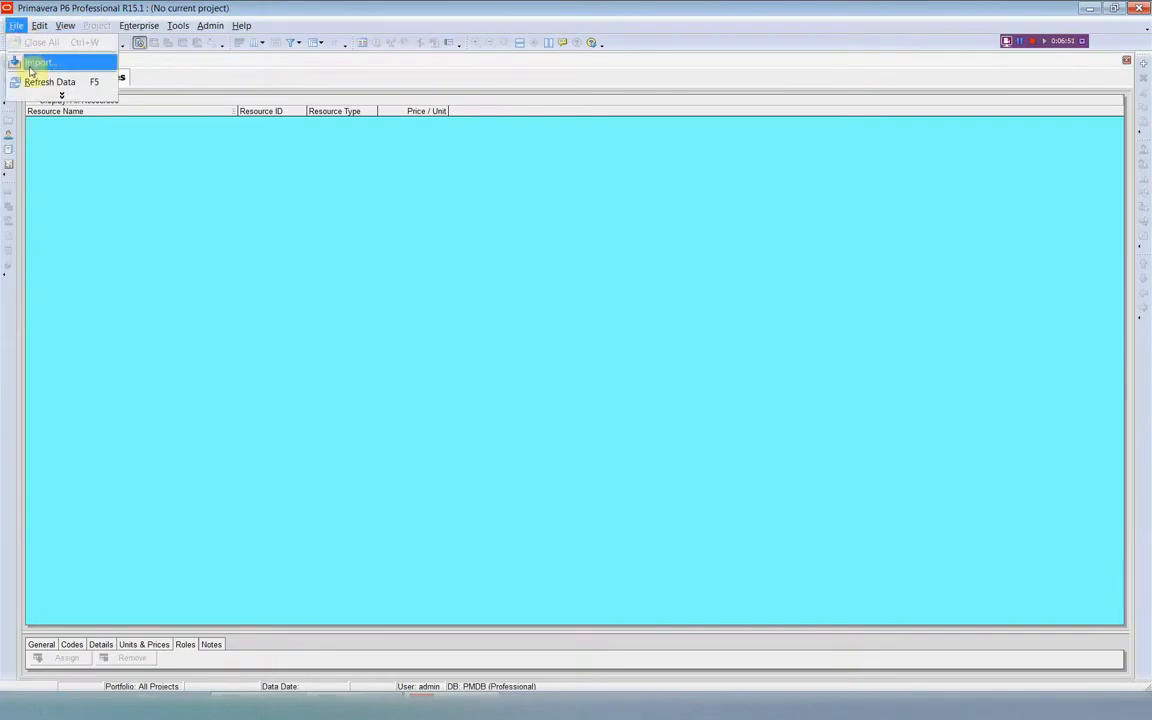
left_click(34, 63)
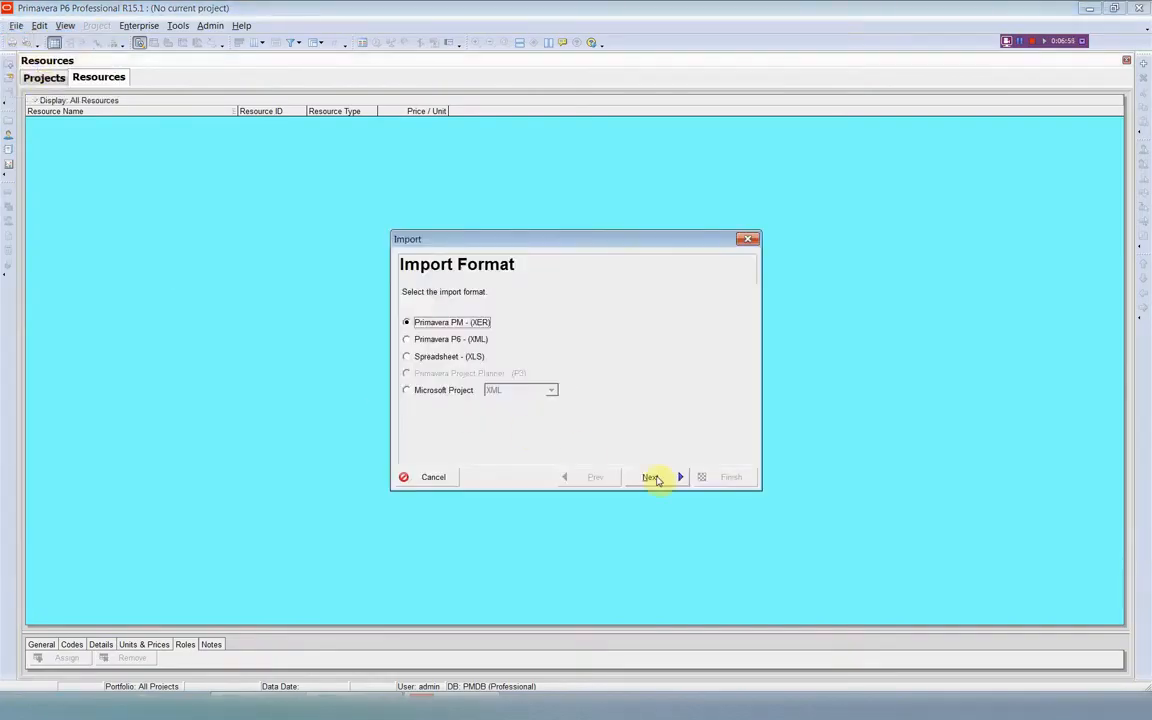
left_click(649, 478)
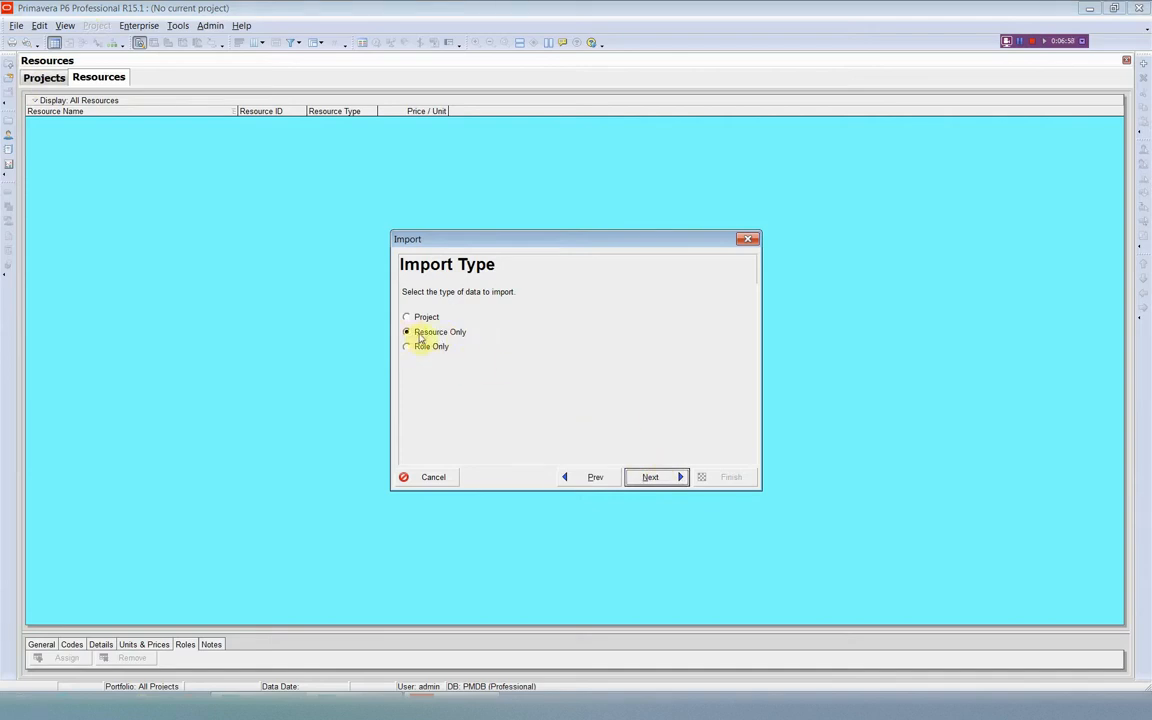
left_click(650, 477)
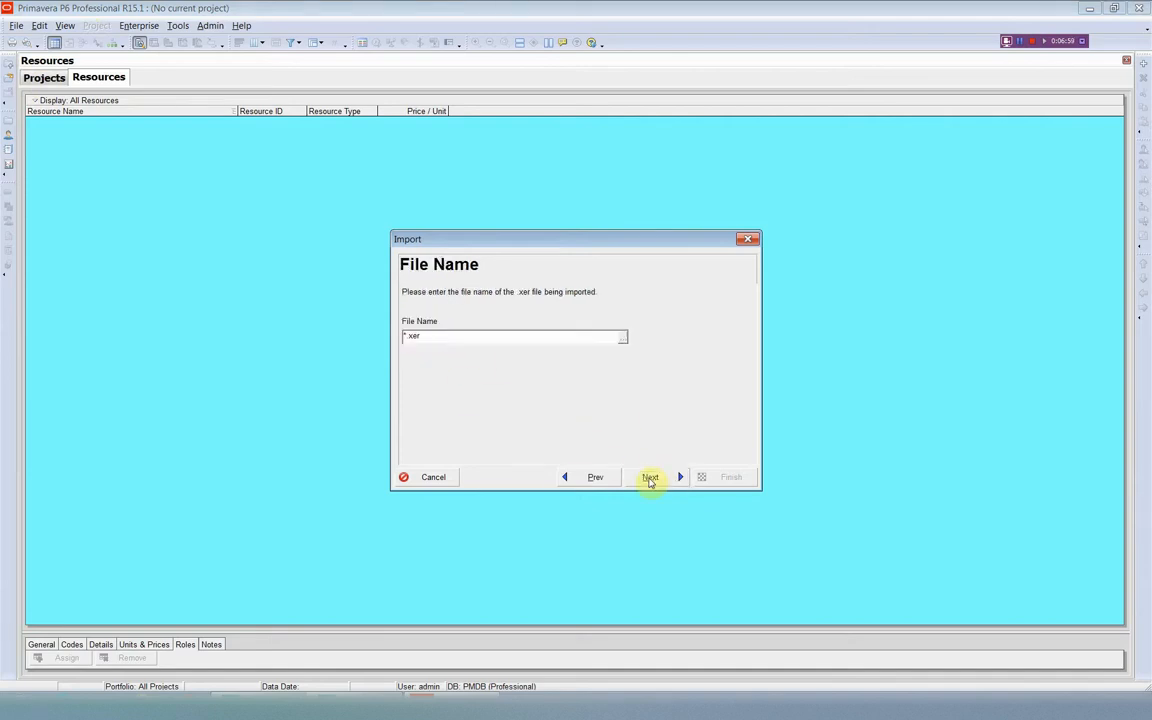
Choose the exported Resources and Roles_Table_1 XER file from the Documents library as the import file.
left_click(623, 338)
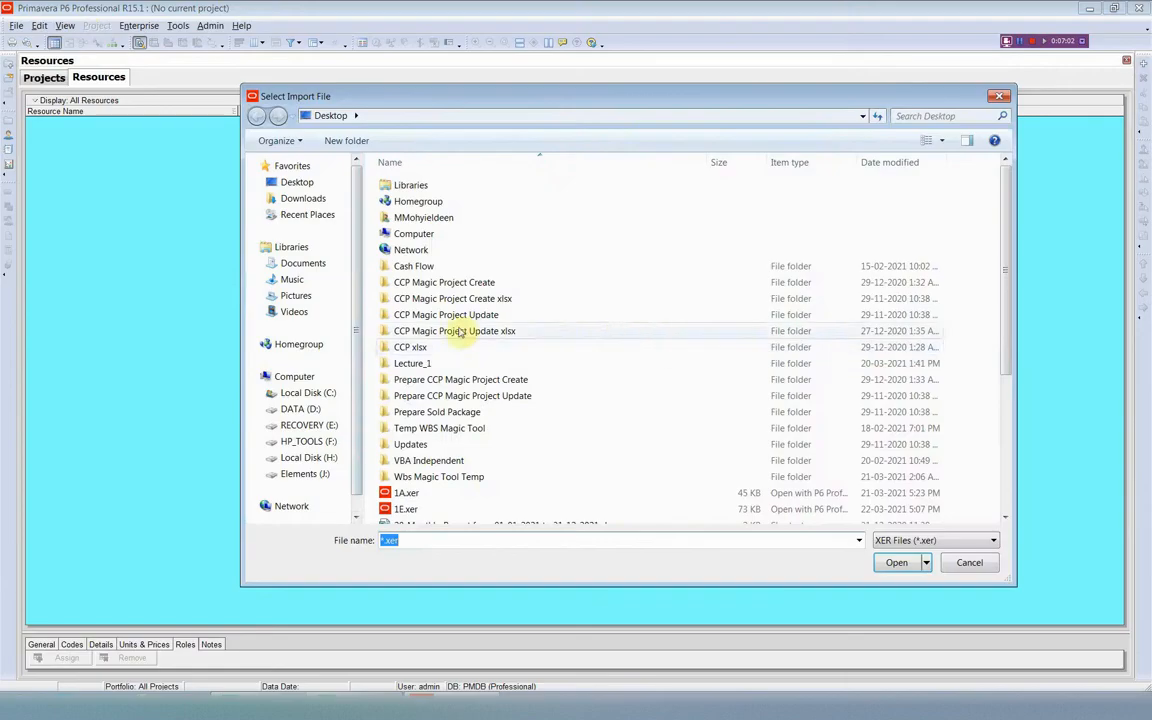
left_click(302, 263)
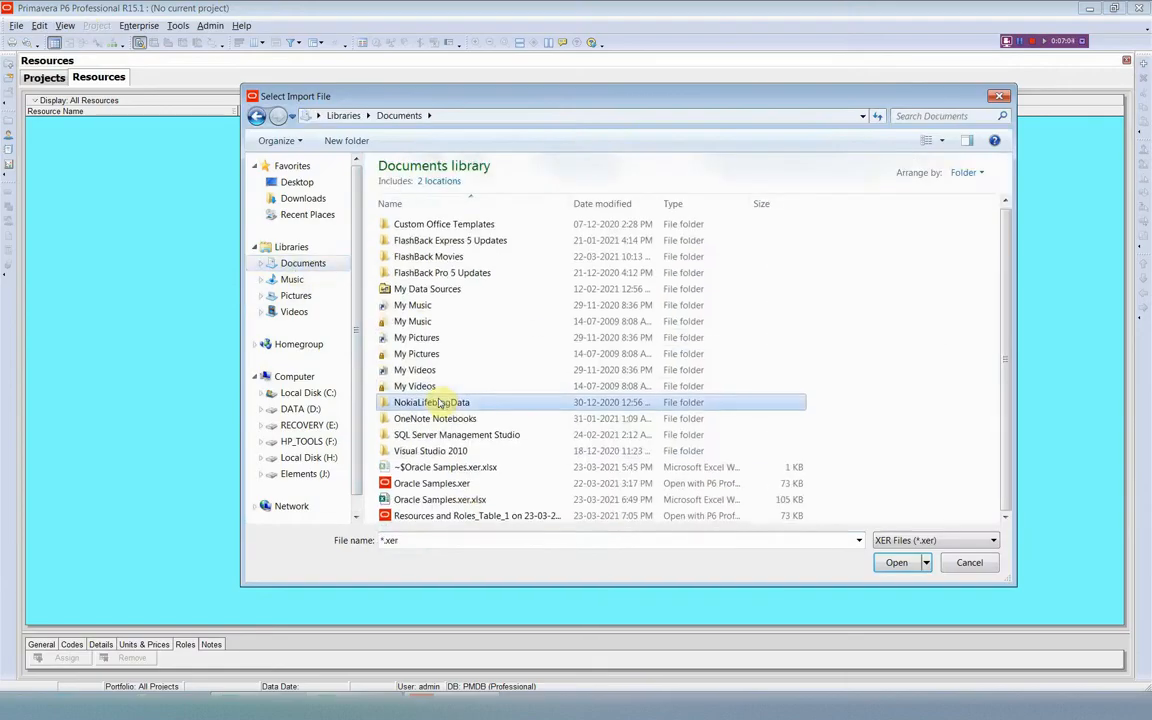
left_click(476, 516)
left_click(896, 562)
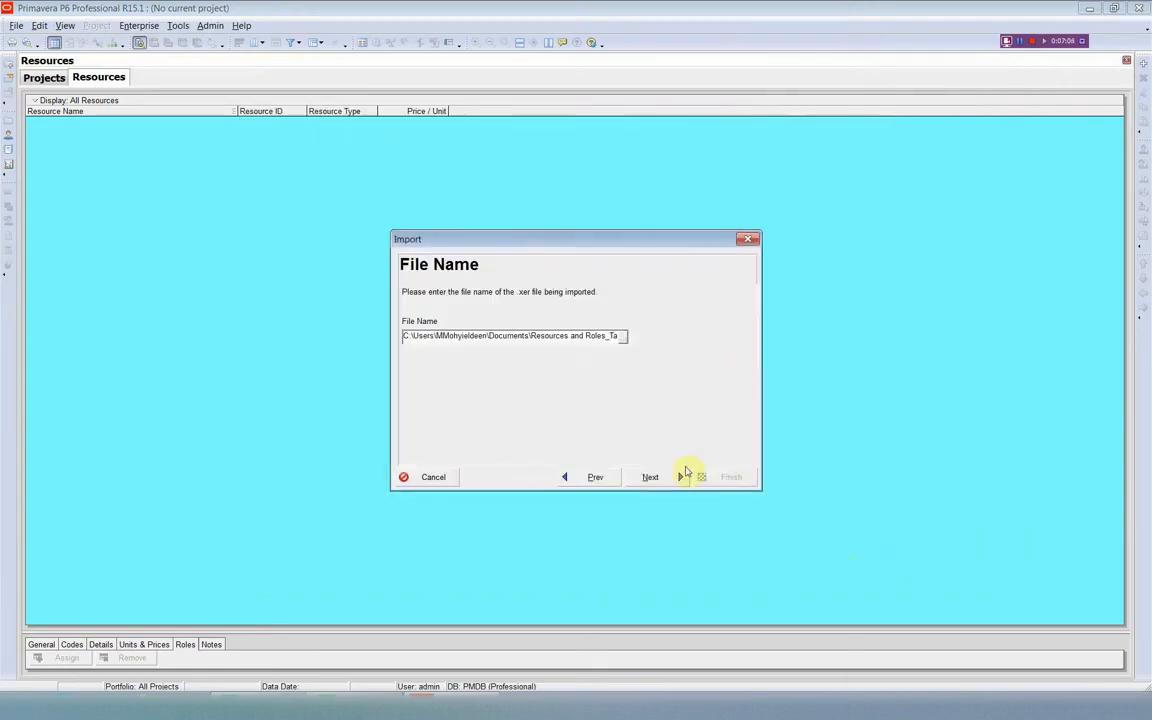
Run the resource import with the default options, close its result and look through the imported resource list.
left_click(652, 476)
left_click(651, 477)
left_click(651, 477)
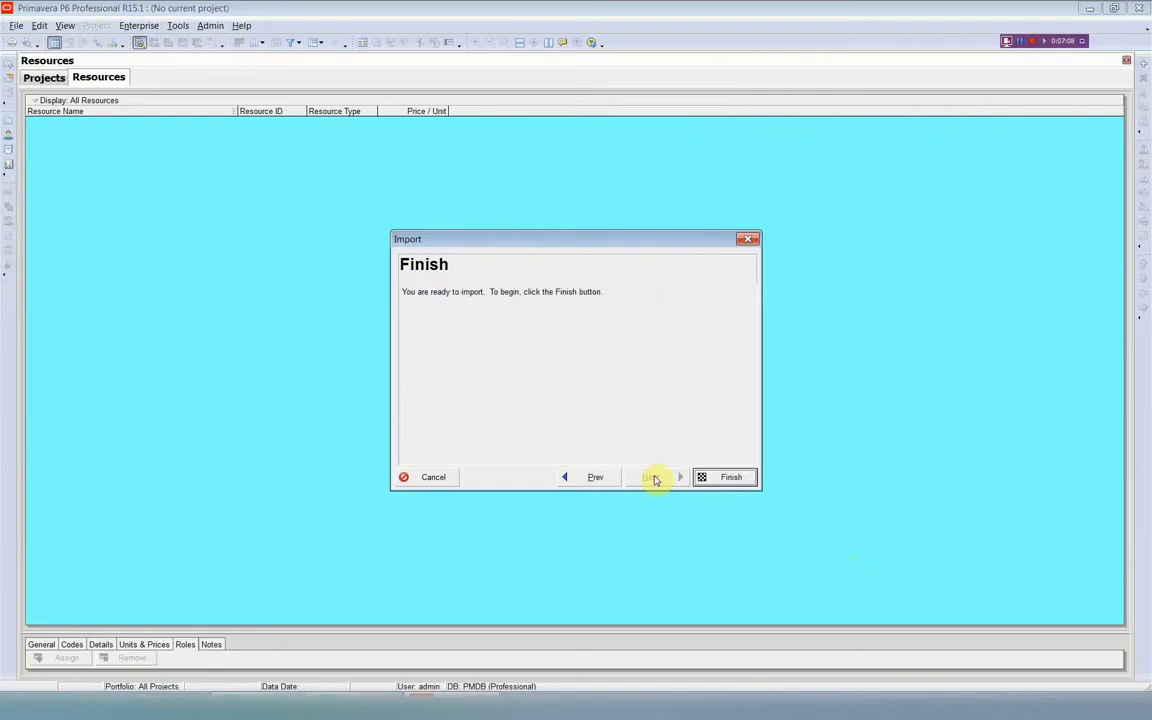
left_click(714, 478)
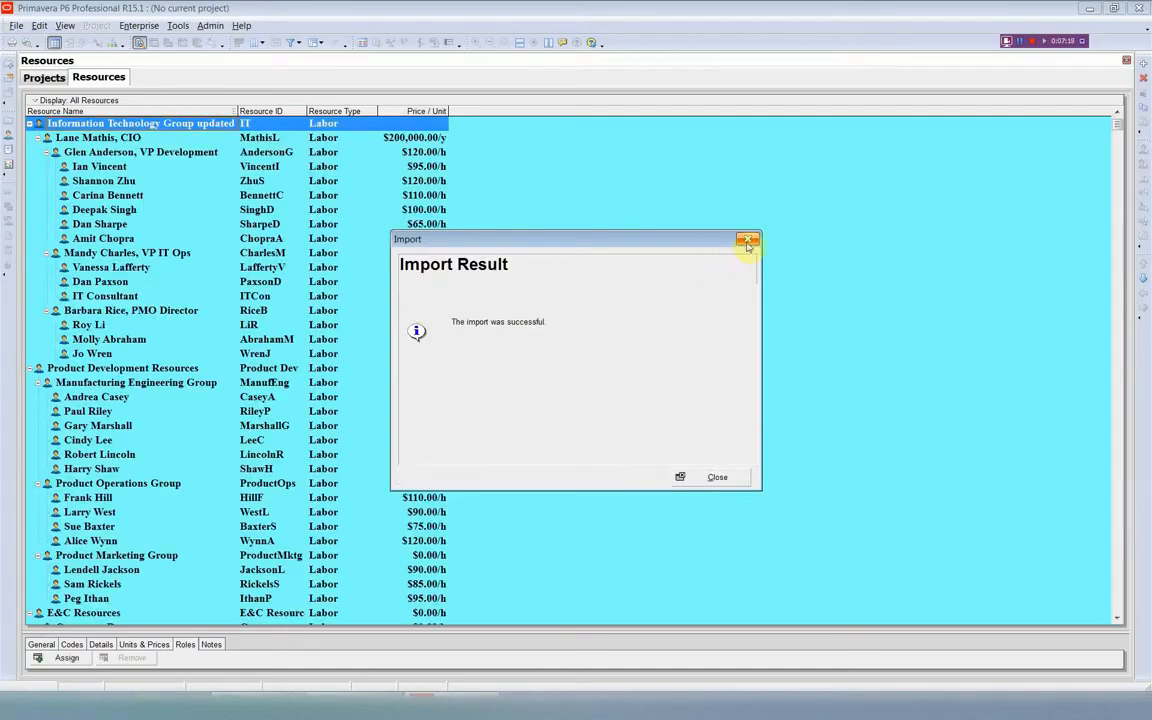
left_click(720, 477)
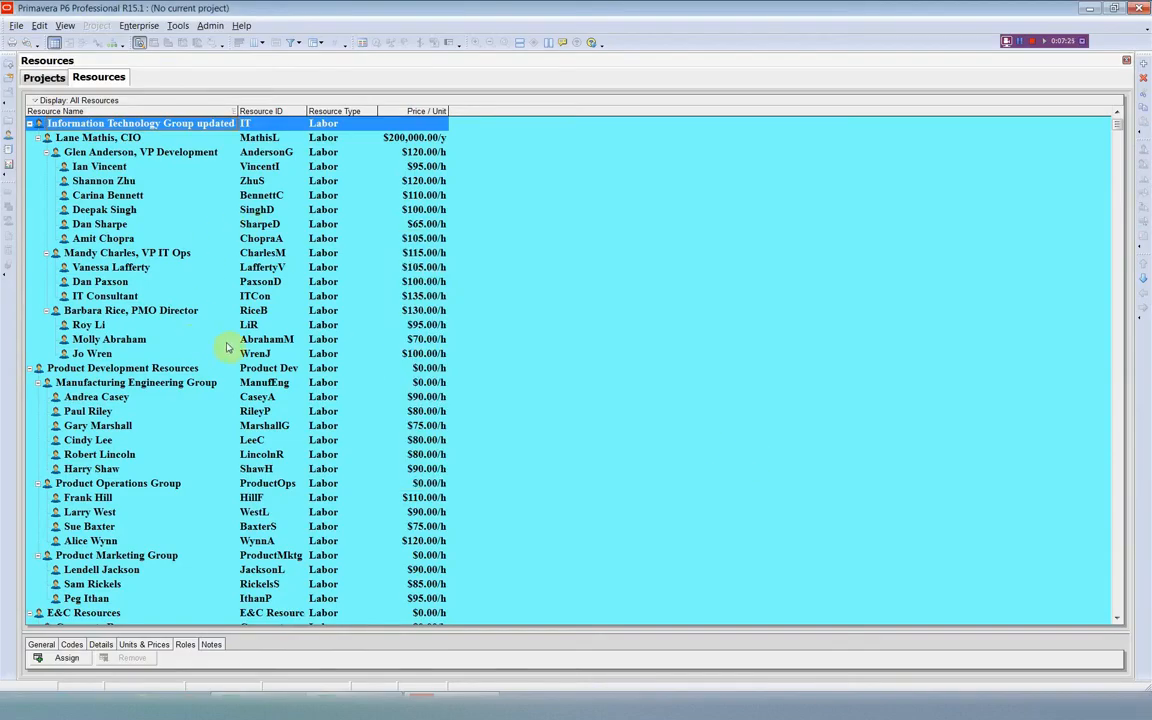
left_click_drag(1117, 125, 1122, 362)
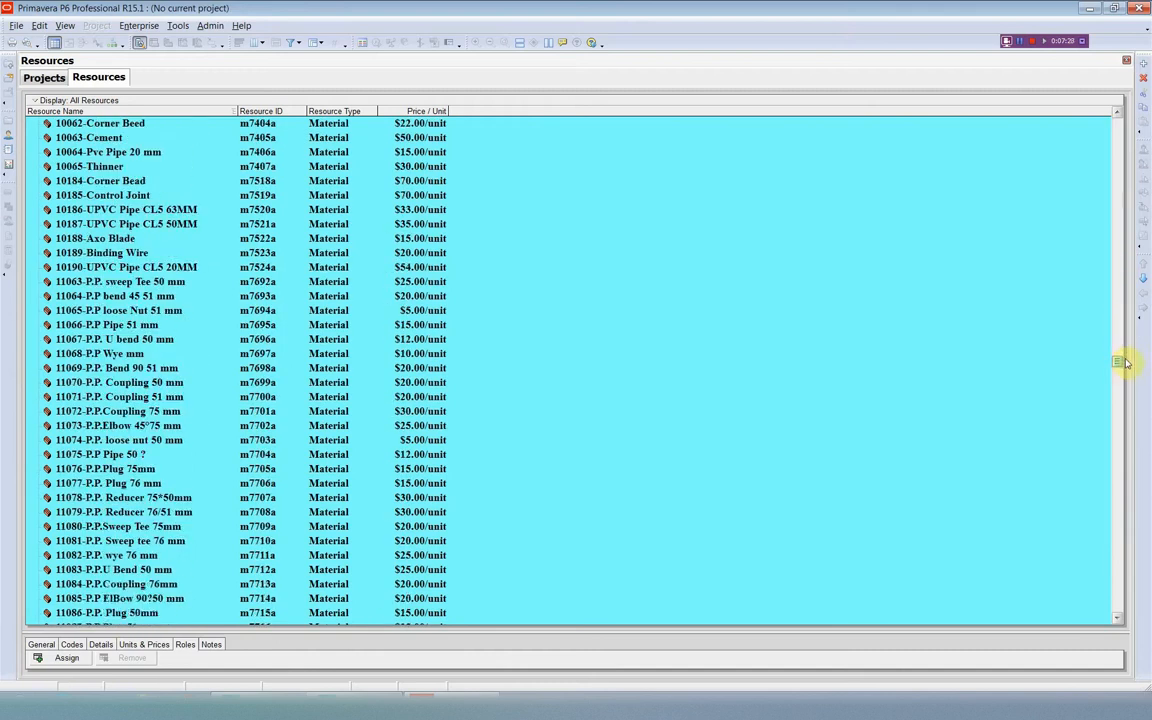
Open the enterprise Roles list, filter it by All Roles and look through the imported roles.
left_click(135, 27)
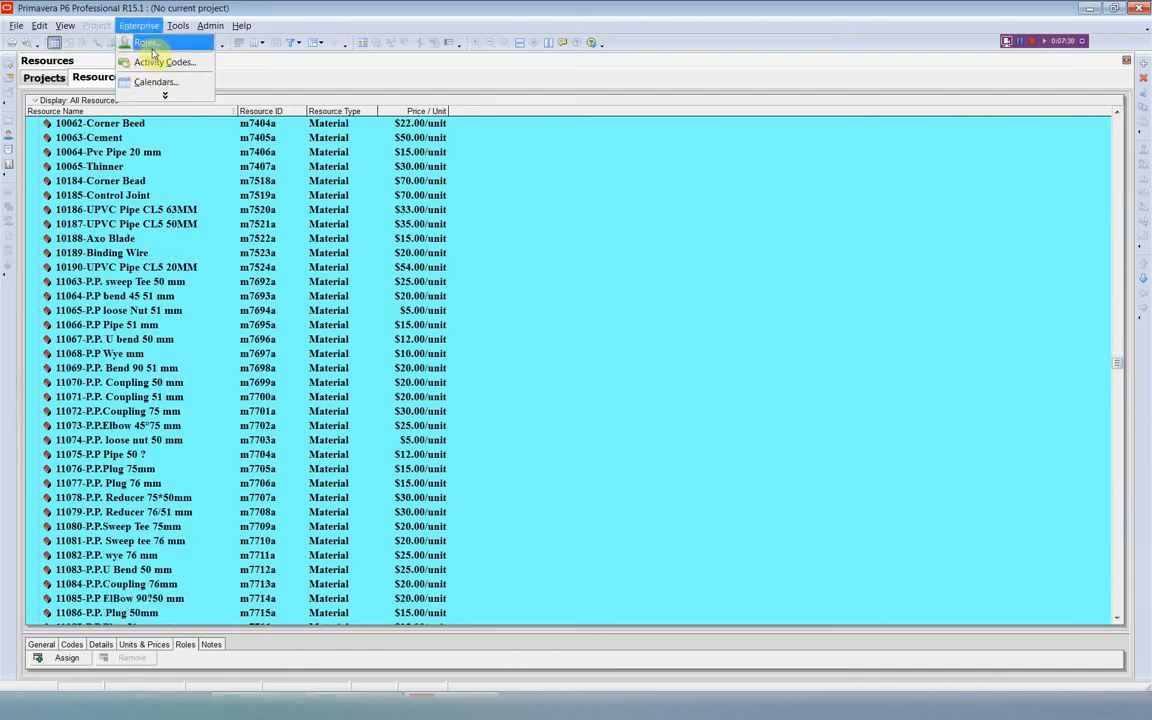
left_click(145, 43)
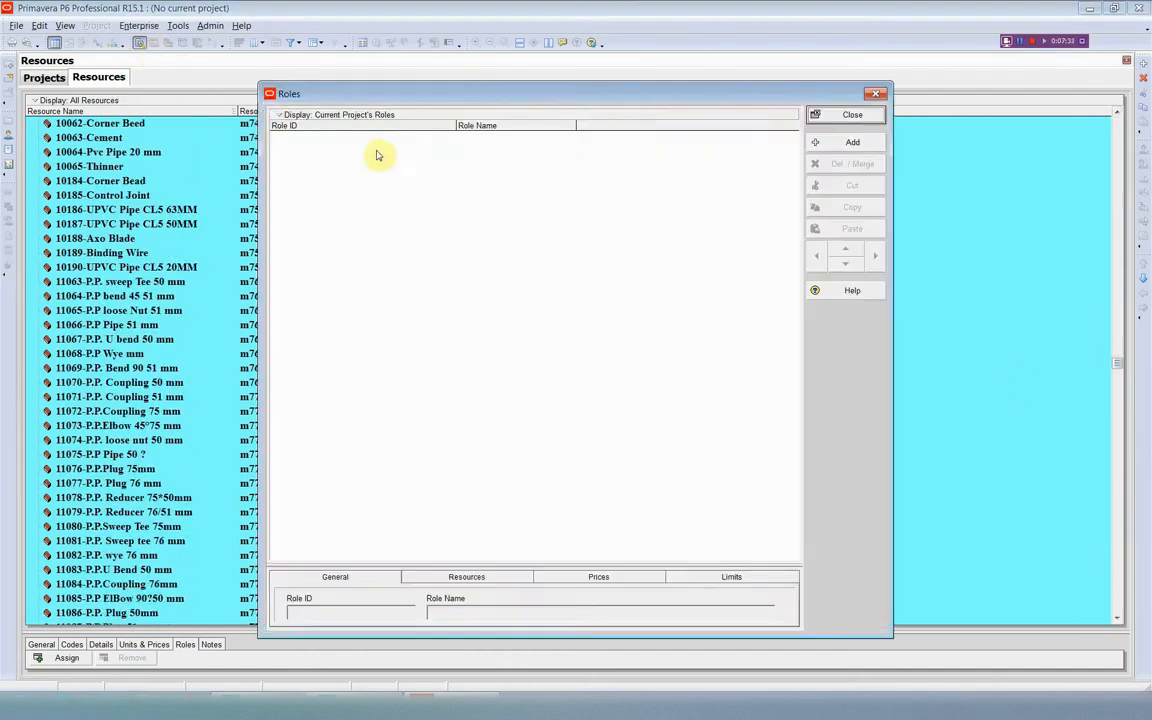
left_click(281, 115)
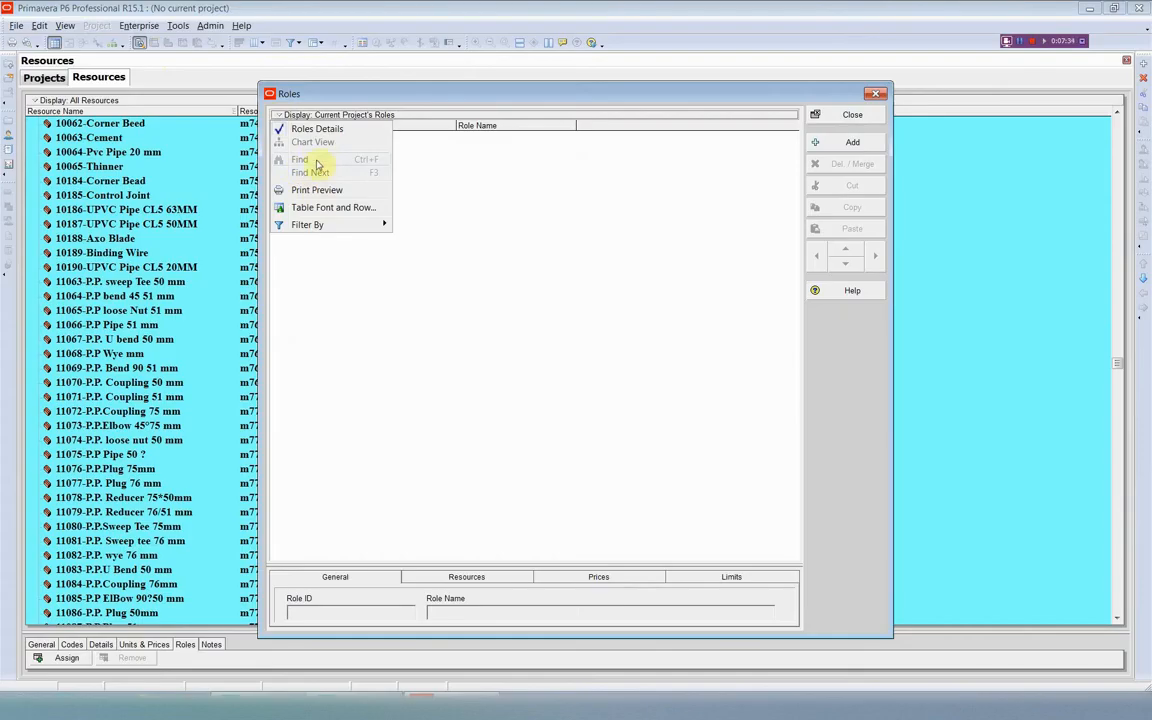
mouse_move(331, 225)
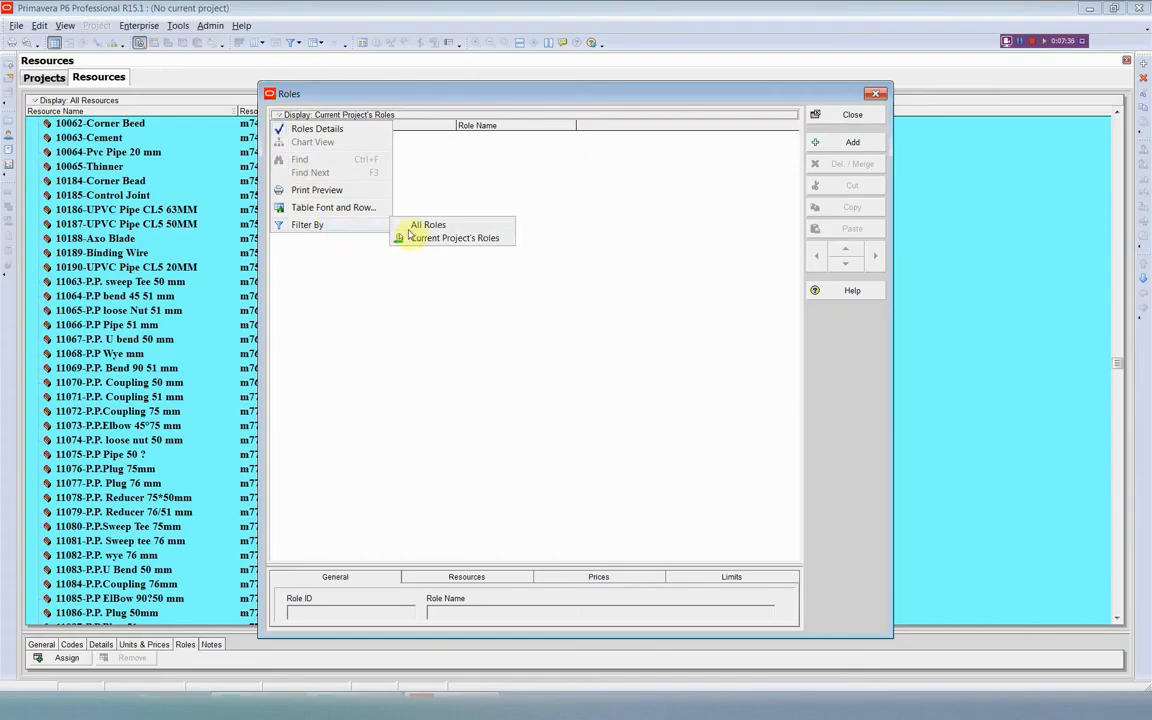
left_click(425, 224)
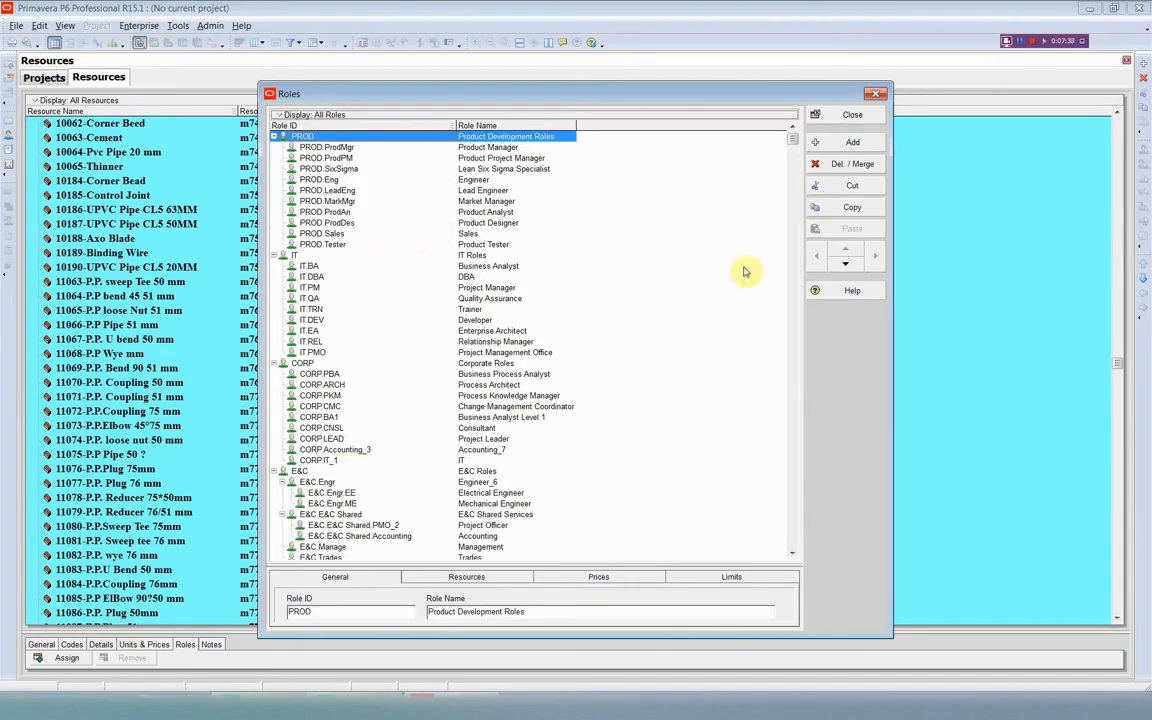
left_click_drag(792, 134, 810, 416)
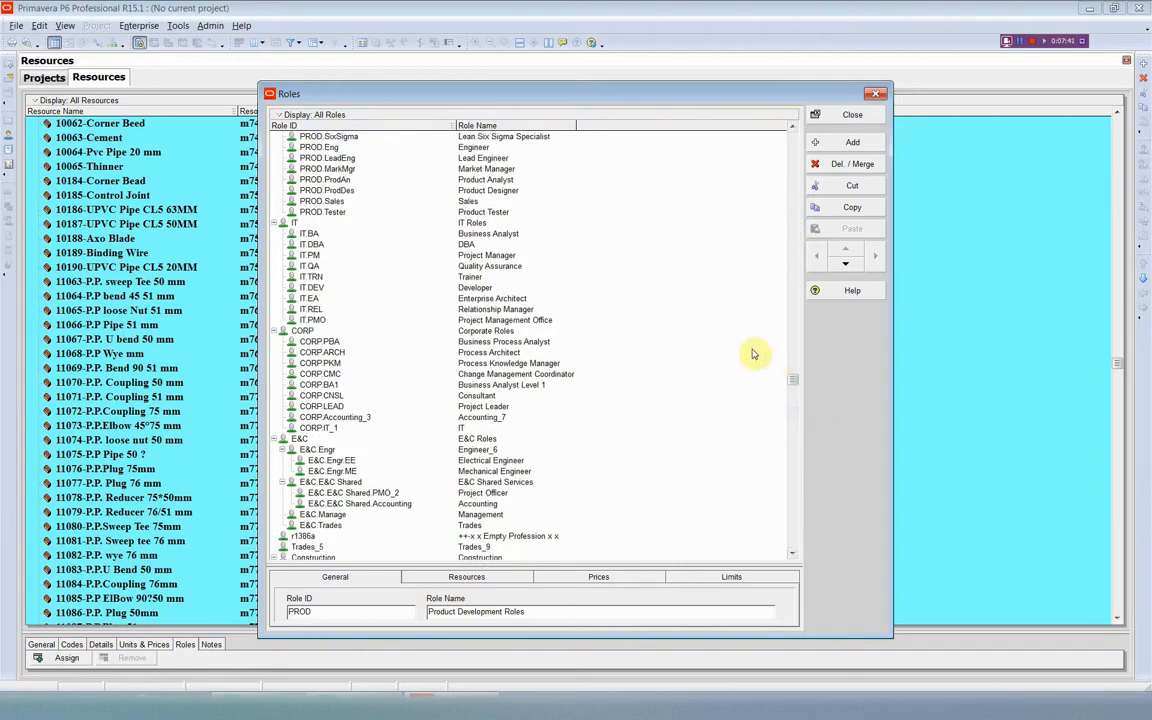